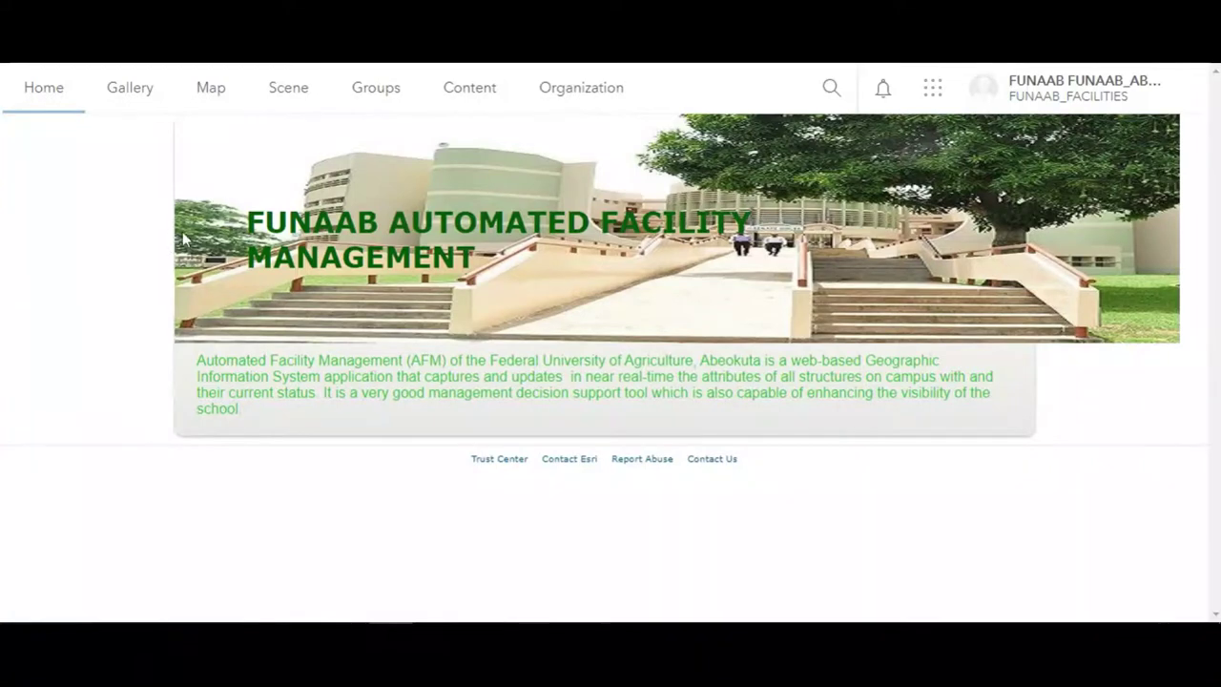
# Open My Content to list the six items in the Facility Management Layers folder
pyautogui.click(467, 100)
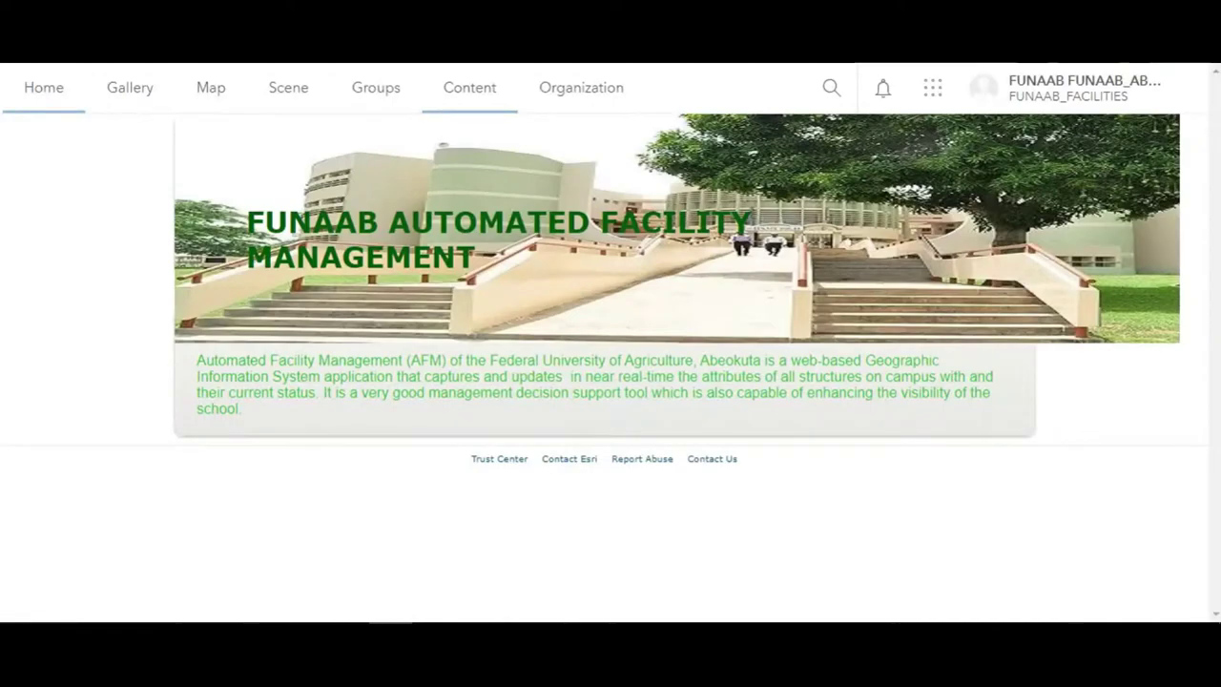
pyautogui.click(463, 99)
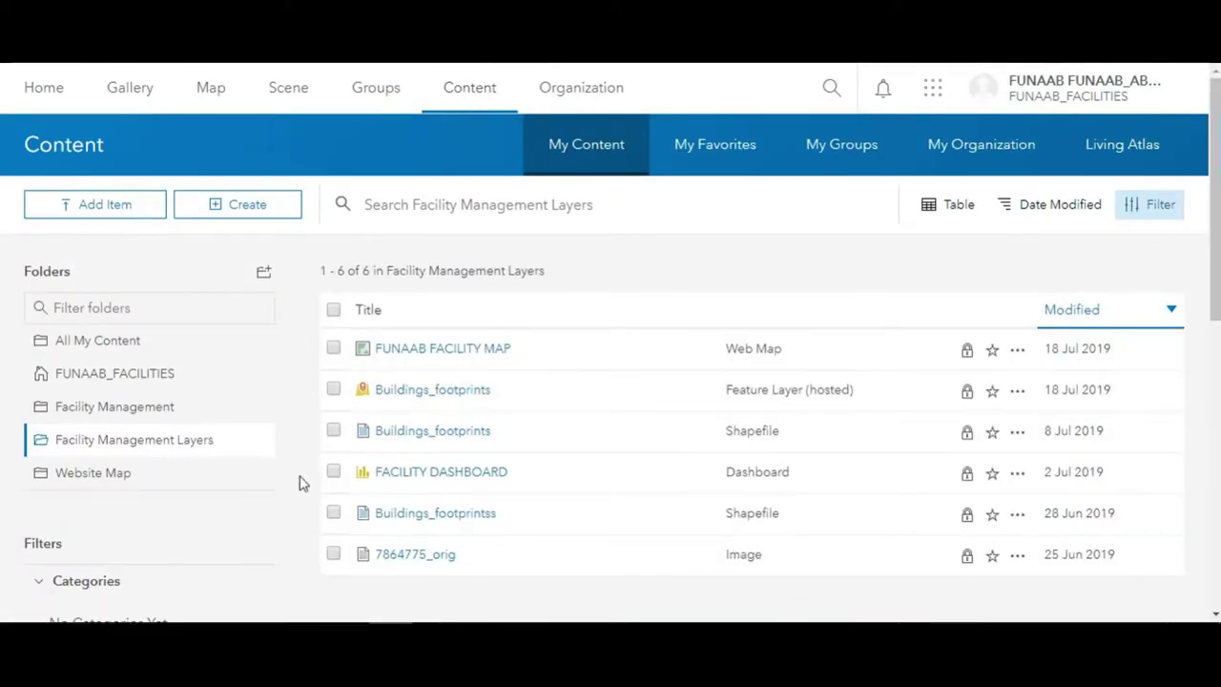
# Launch the FACILITY DASHBOARD from its item details page
pyautogui.click(394, 479)
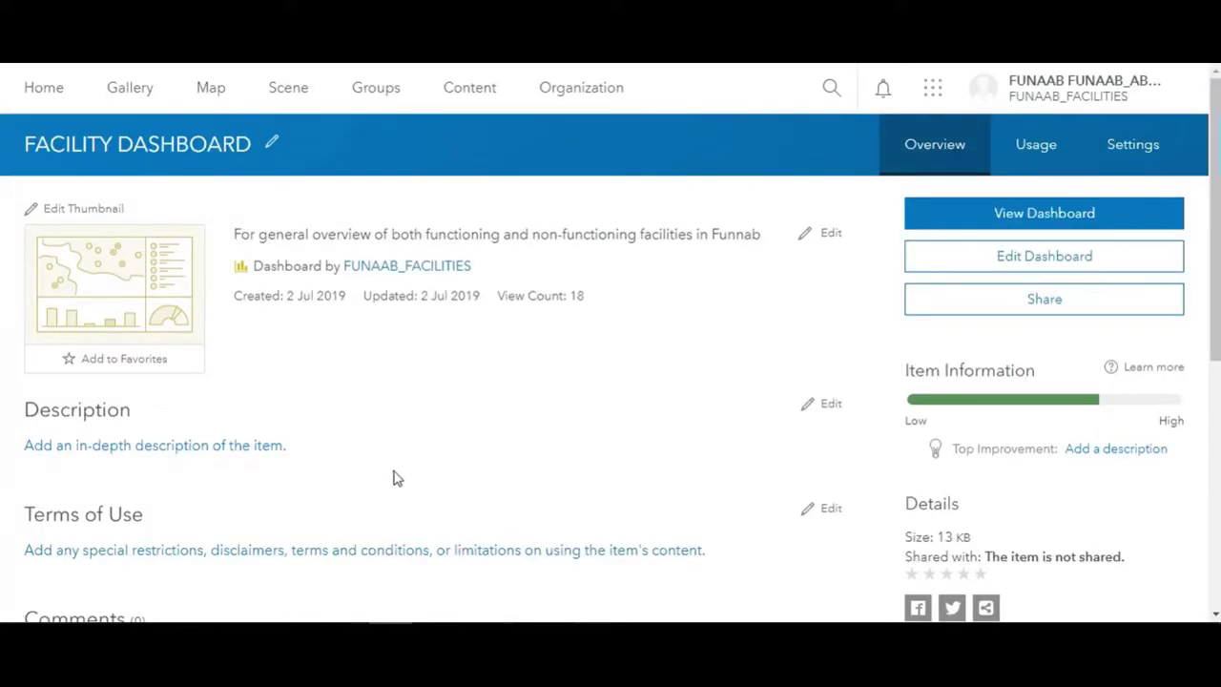
pyautogui.click(951, 209)
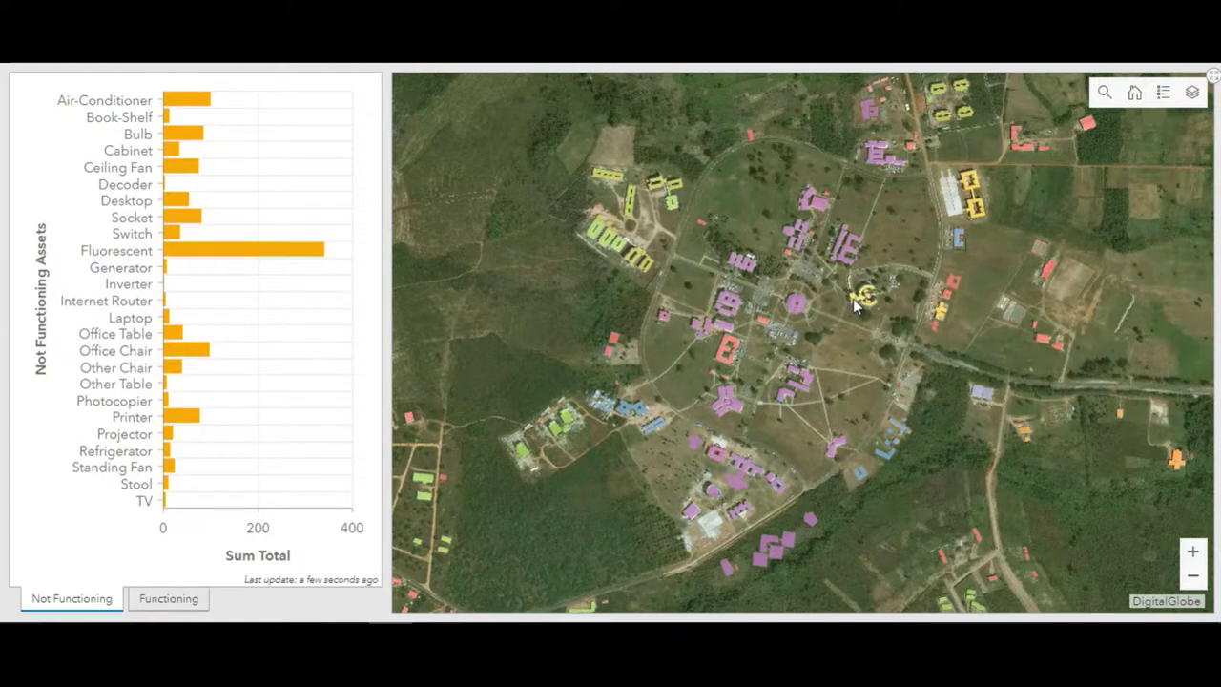
pyautogui.click(852, 298)
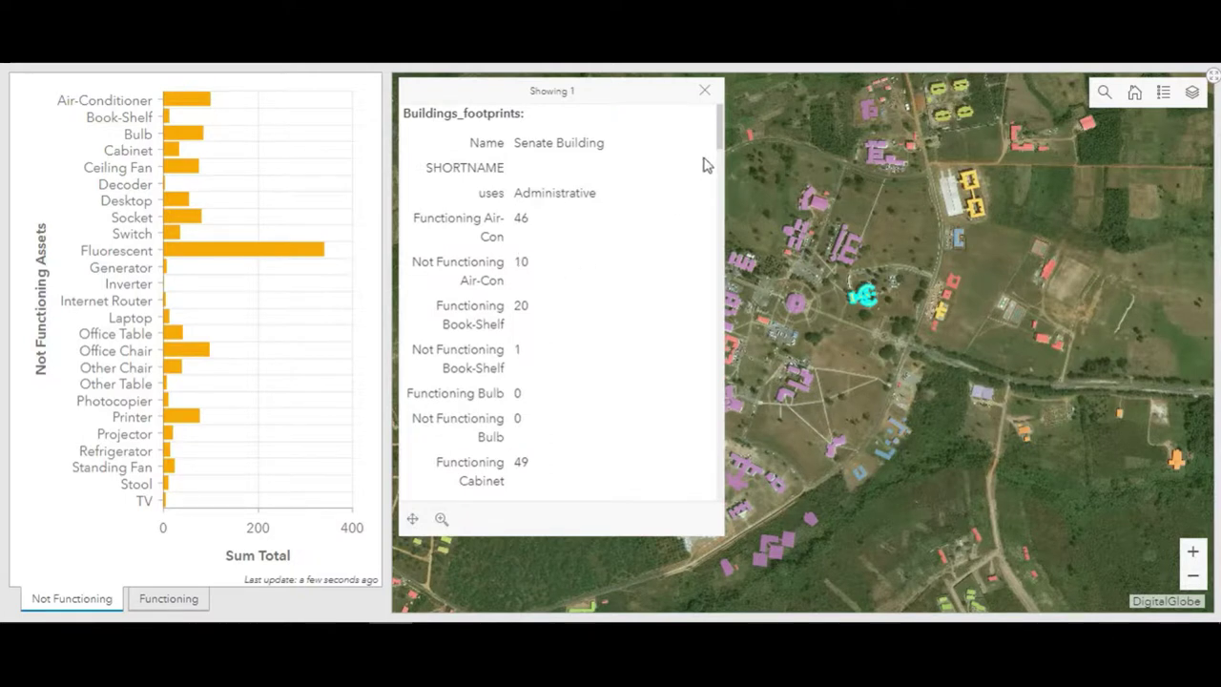
pyautogui.moveTo(720, 140); pyautogui.dragTo(722, 498)
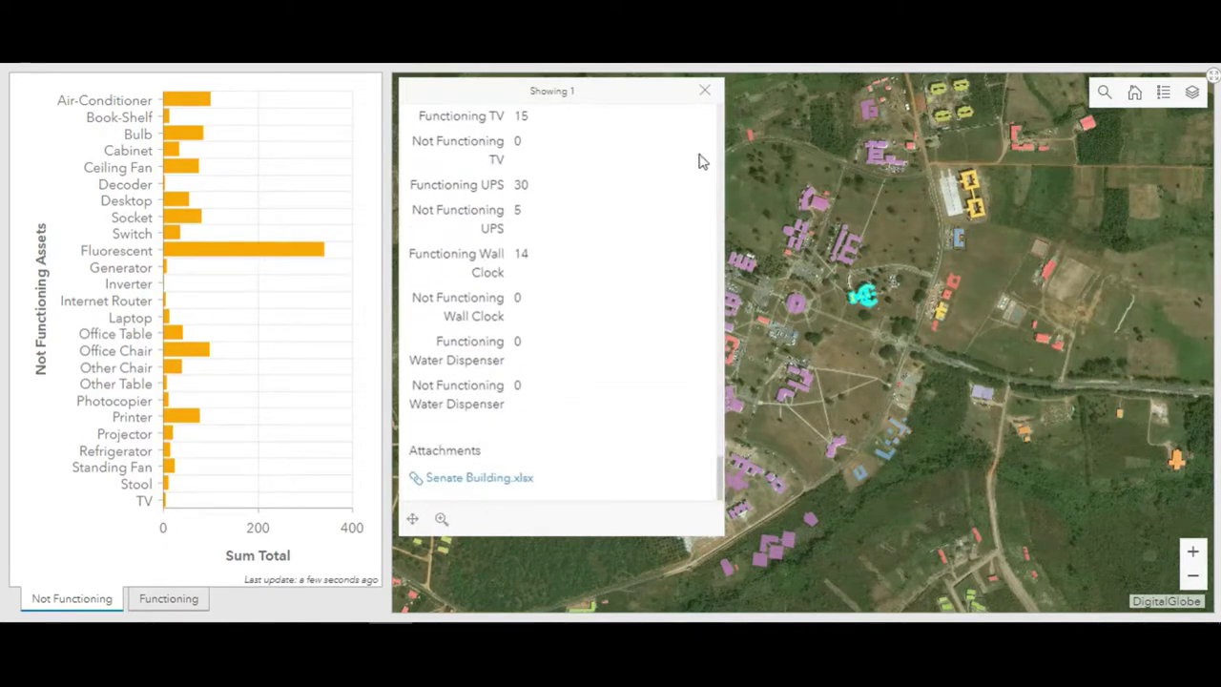
pyautogui.click(703, 90)
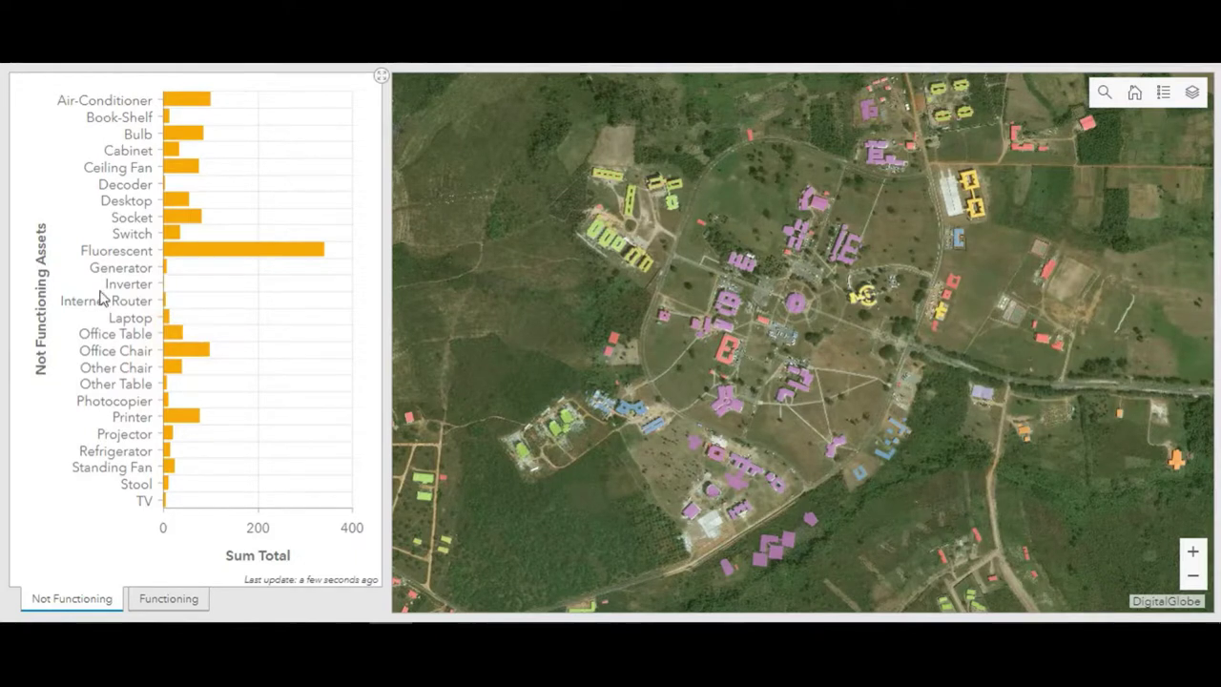
# Chart Functioning Assets and download the Senate Building's Senate Building.xlsx attachment
pyautogui.click(156, 603)
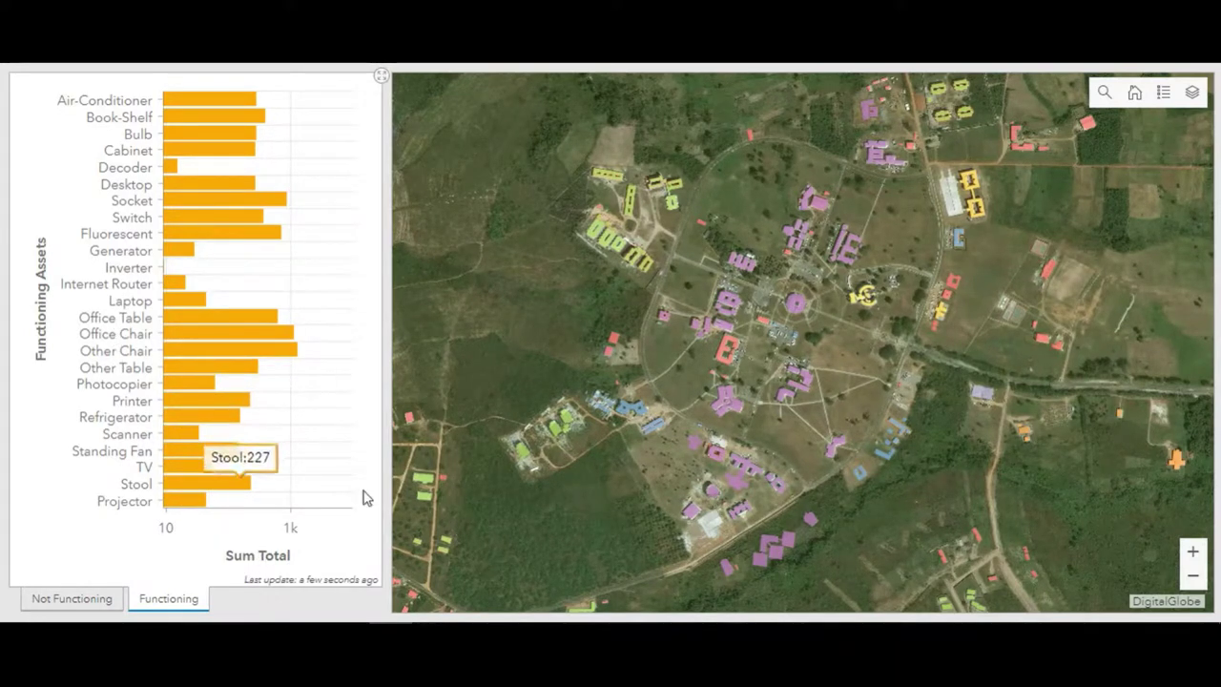
pyautogui.click(864, 300)
pyautogui.moveTo(720, 141); pyautogui.dragTo(681, 490)
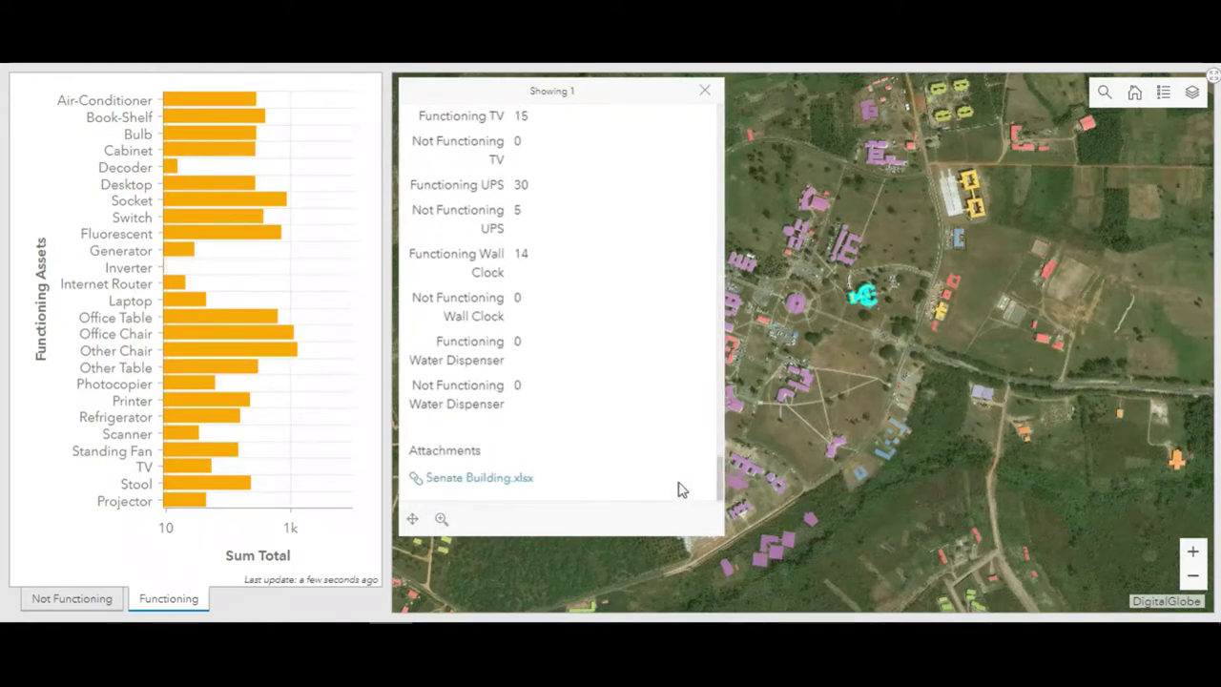
pyautogui.click(481, 484)
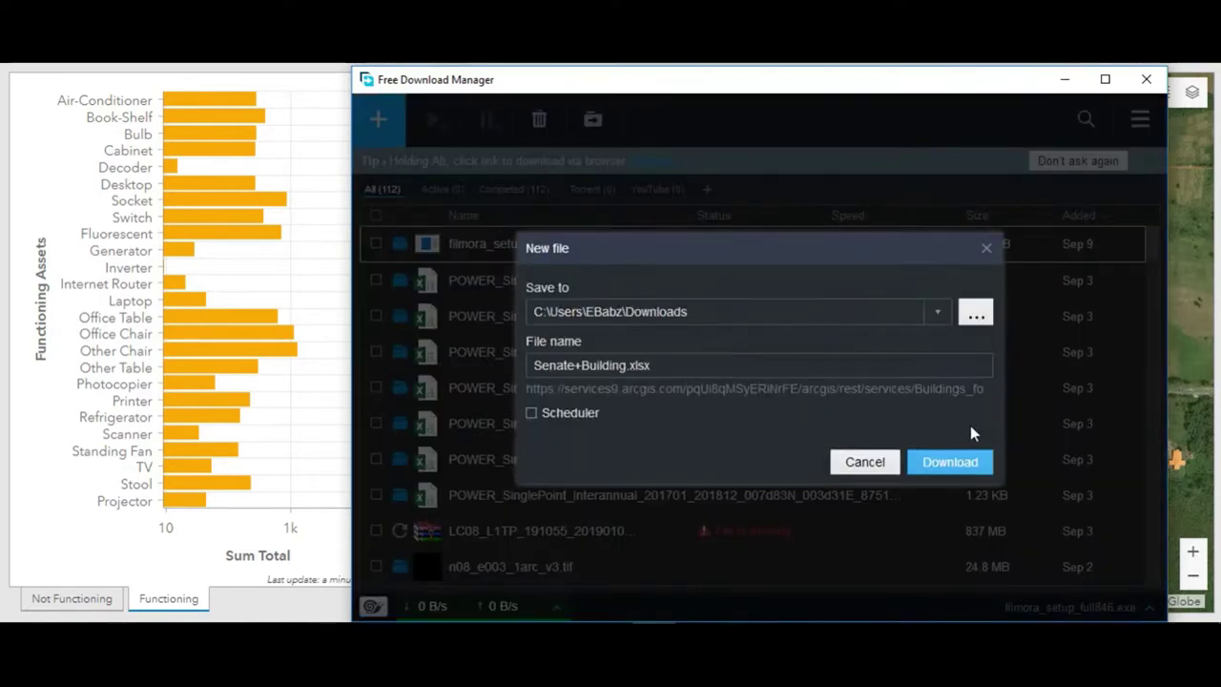
# Save Senate+Building.xlsx (100 KB) to Downloads and open it in Excel
pyautogui.click(936, 465)
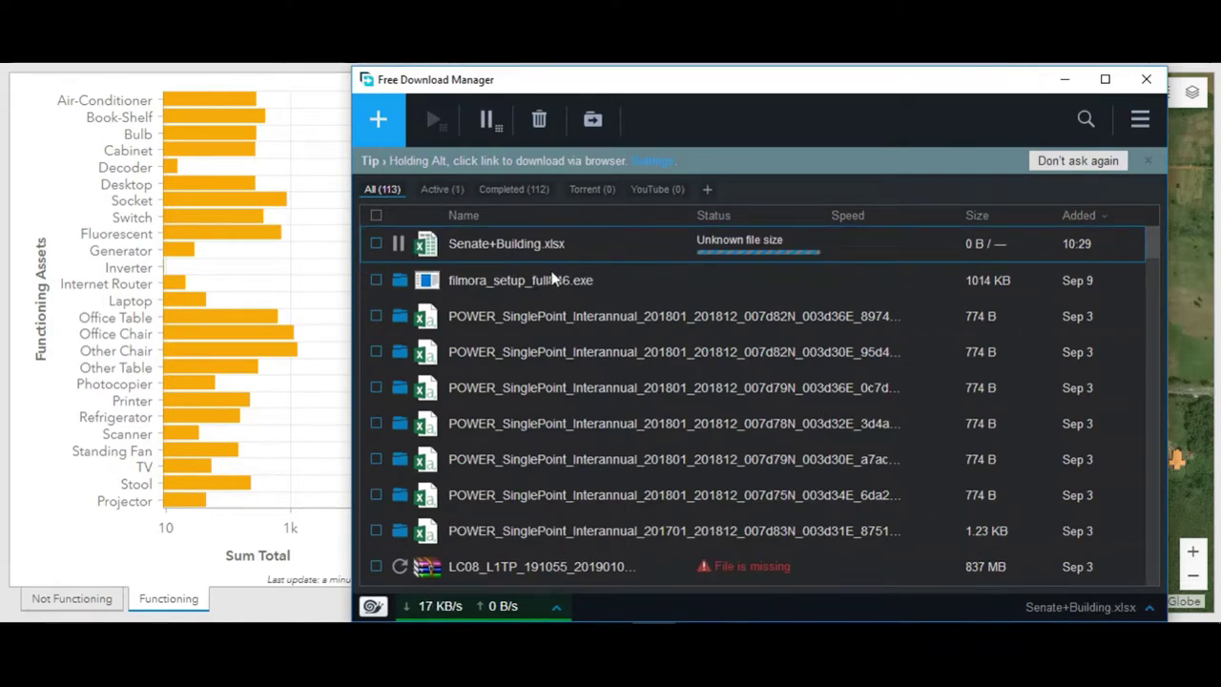
pyautogui.doubleClick(512, 246)
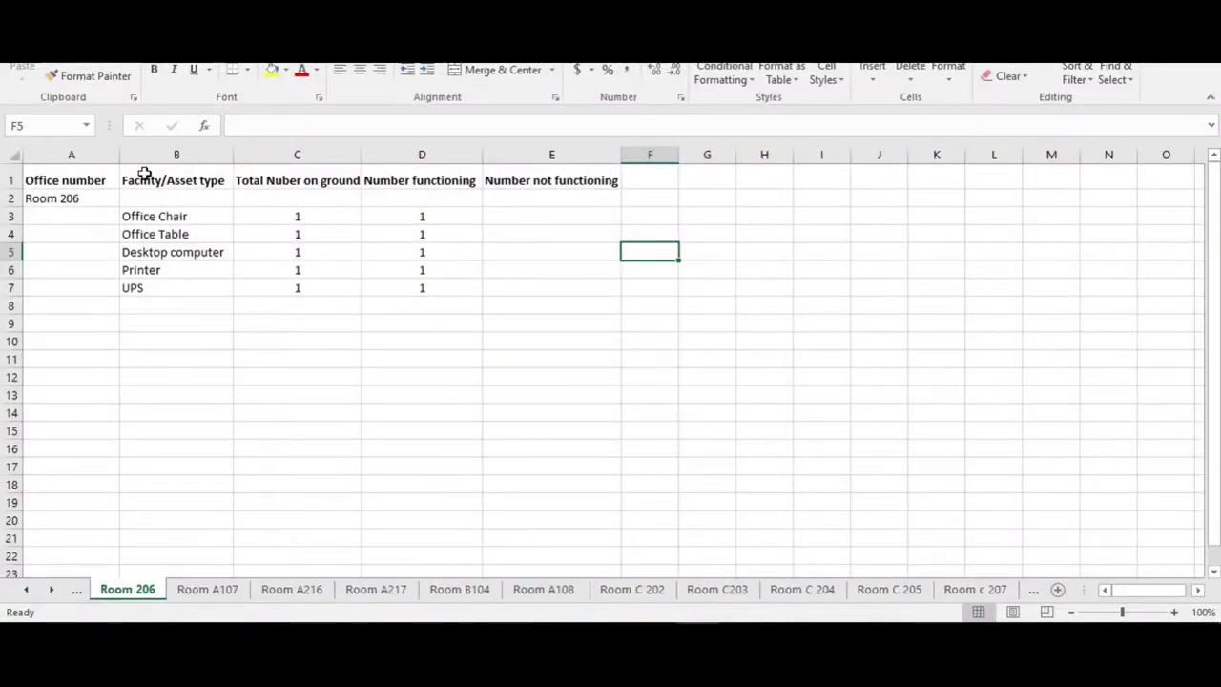
# Browse the DVCD Room A201–A203 and Room B215–B211 sheets
pyautogui.click(26, 591)
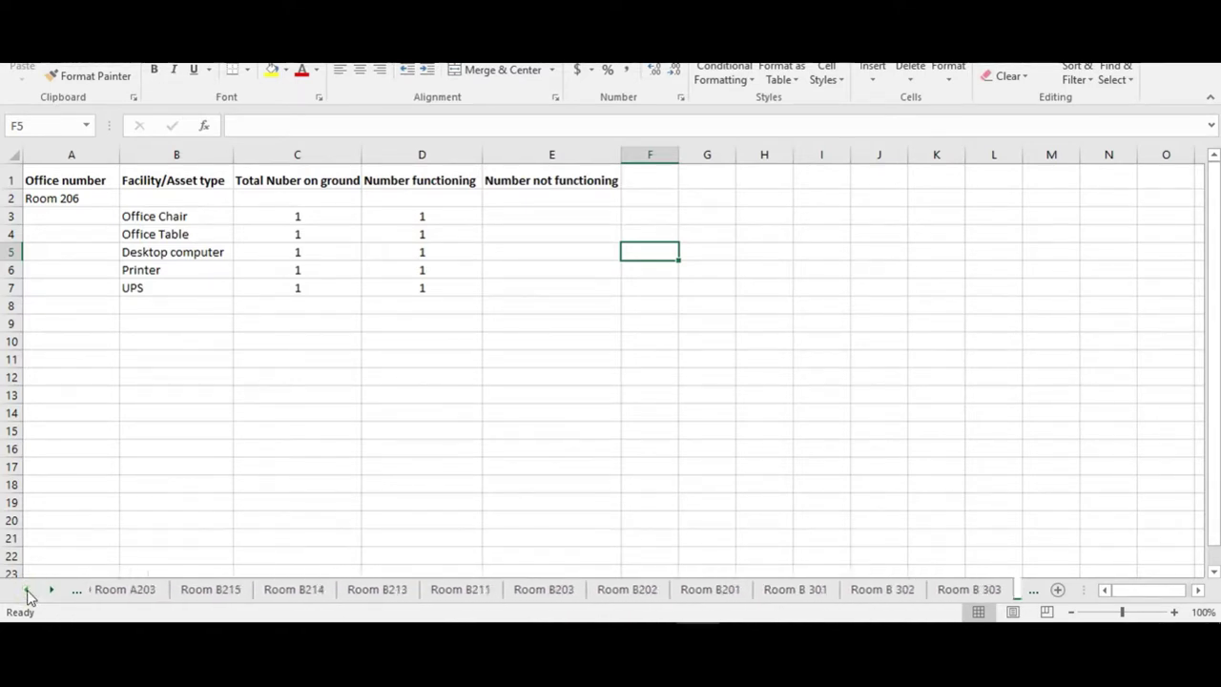
pyautogui.click(133, 591)
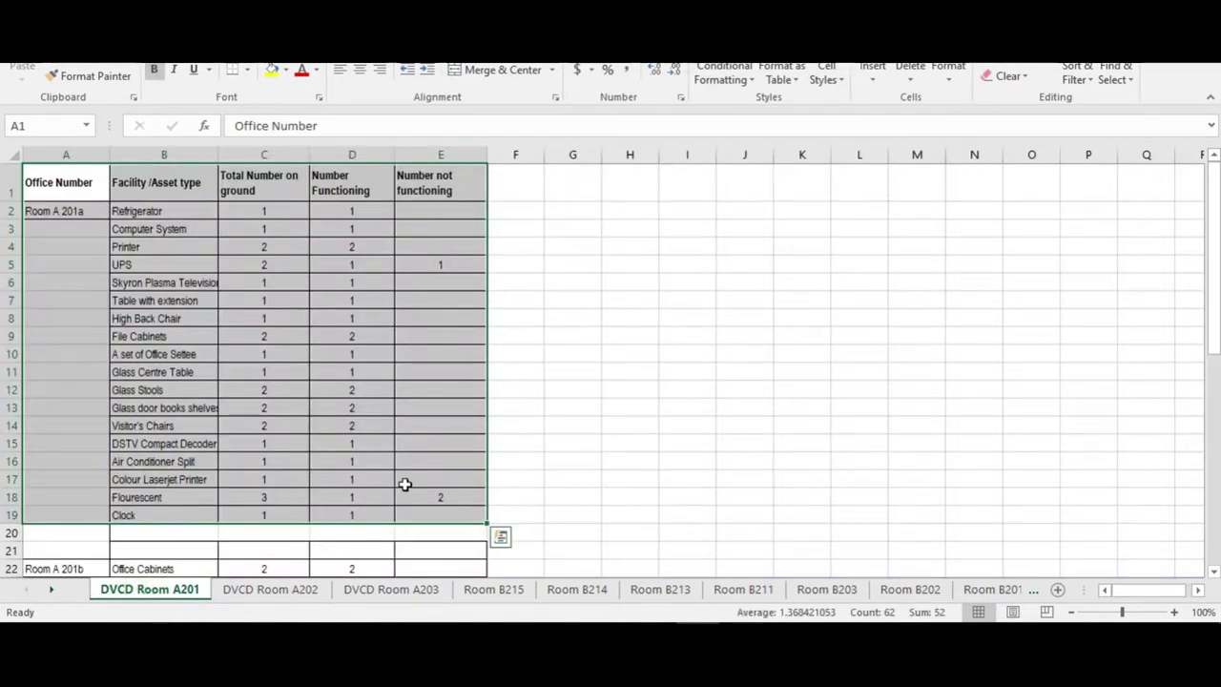
pyautogui.click(270, 591)
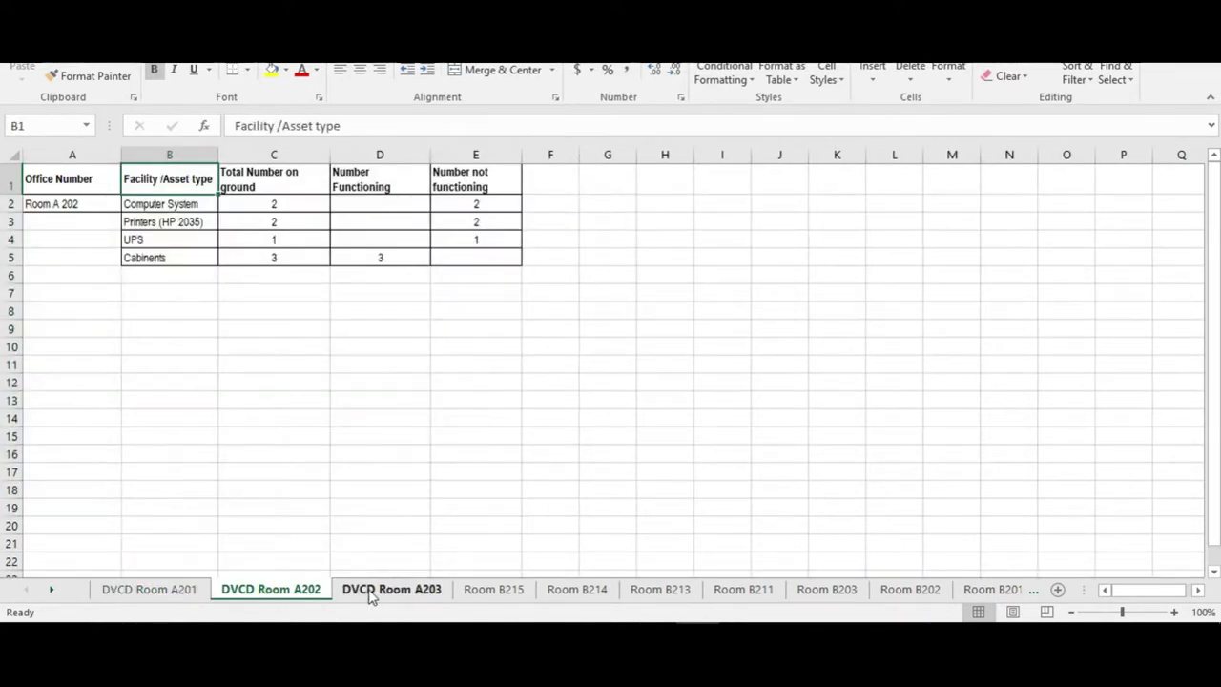
pyautogui.click(374, 592)
pyautogui.click(493, 591)
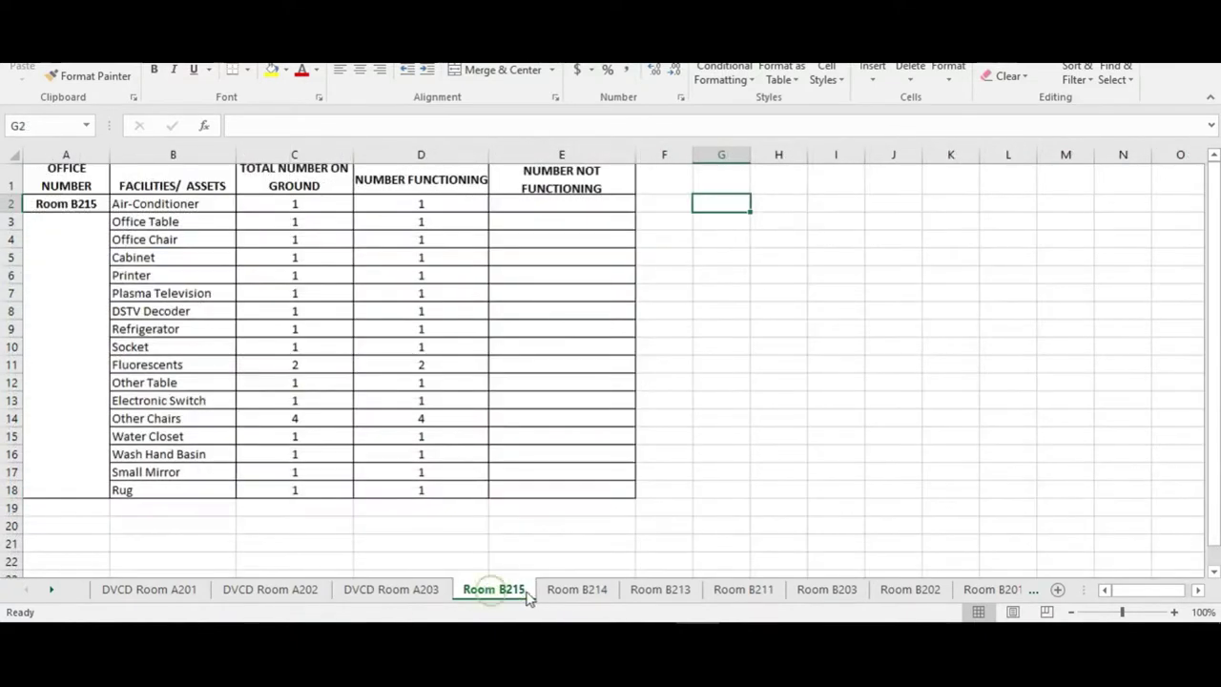
pyautogui.click(601, 591)
pyautogui.click(658, 591)
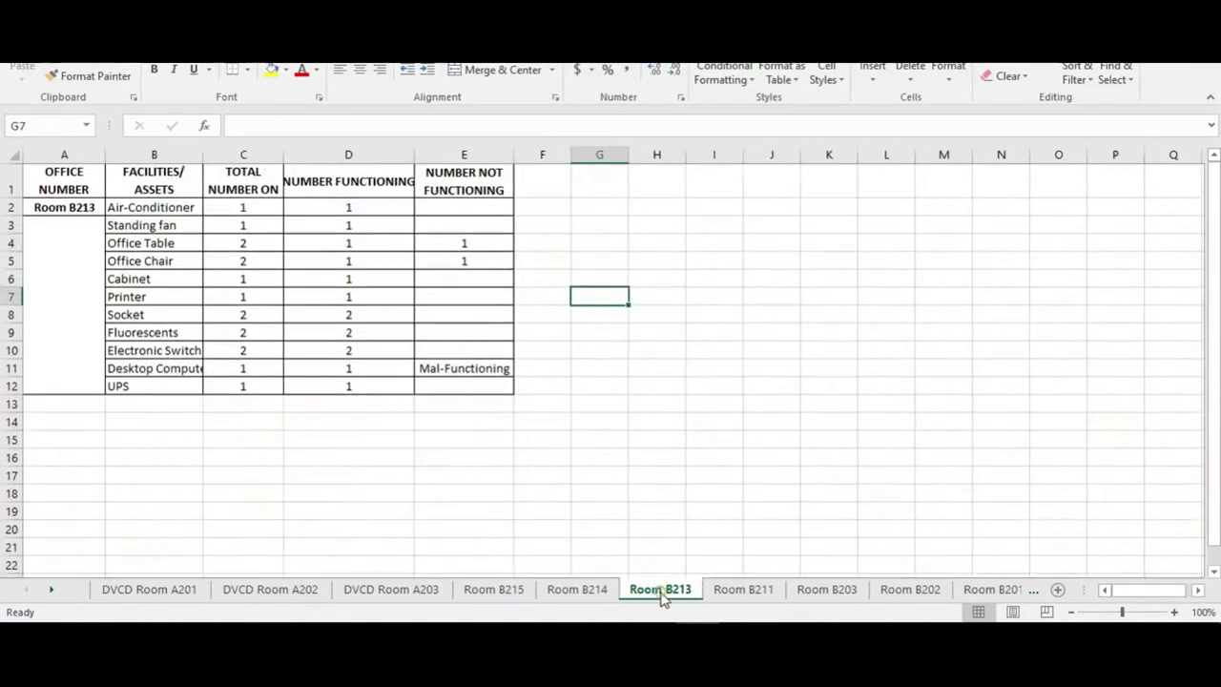
pyautogui.click(748, 591)
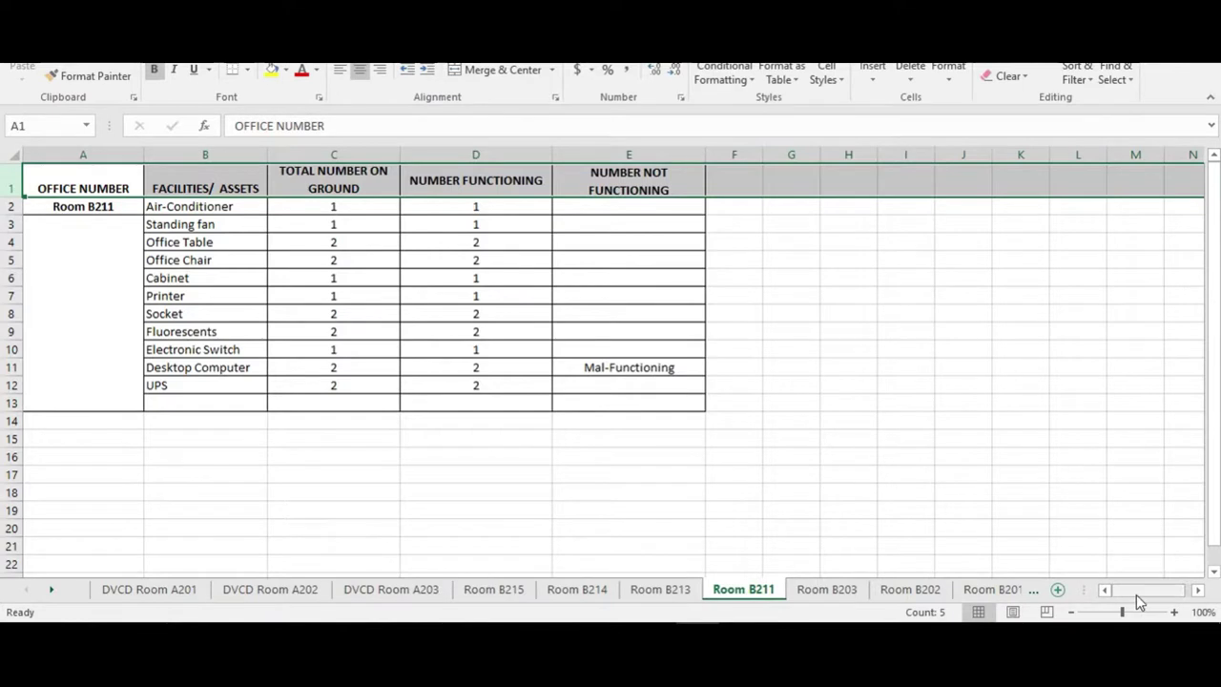
# Step through the later room sheets from Room B201 to Room A217
pyautogui.click(1034, 590)
pyautogui.click(1034, 592)
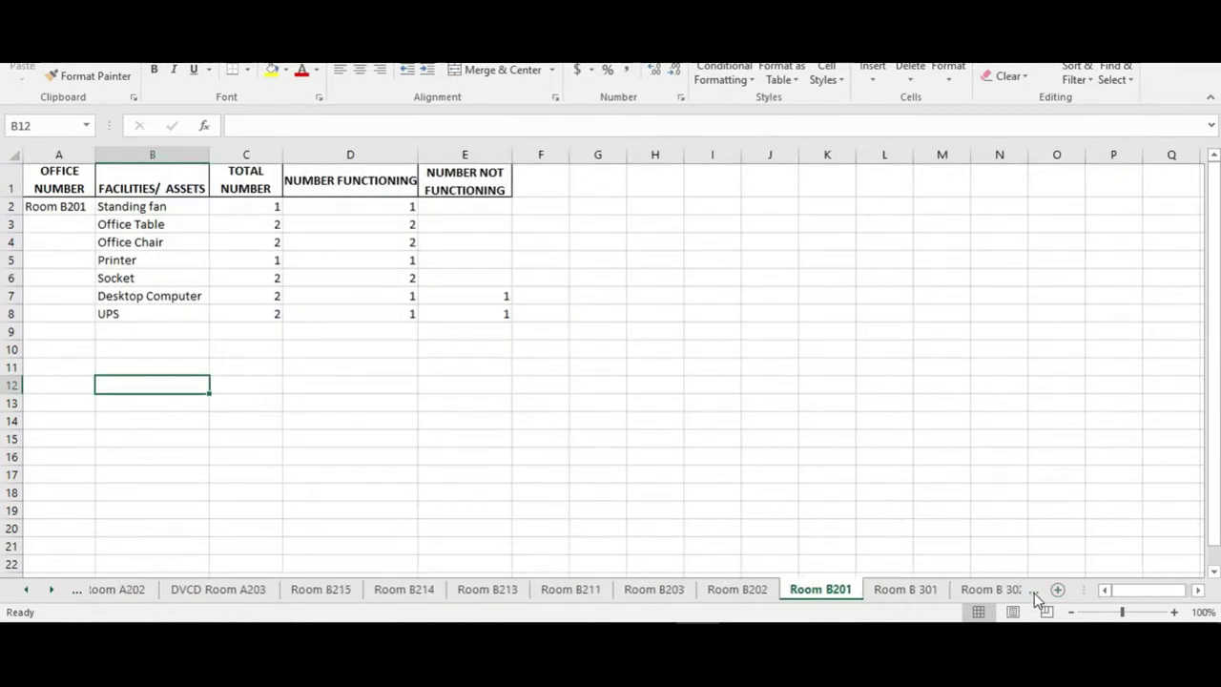
pyautogui.click(1034, 592)
pyautogui.click(1033, 592)
pyautogui.click(1034, 592)
pyautogui.click(1034, 592)
pyautogui.click(1034, 593)
pyautogui.click(1034, 592)
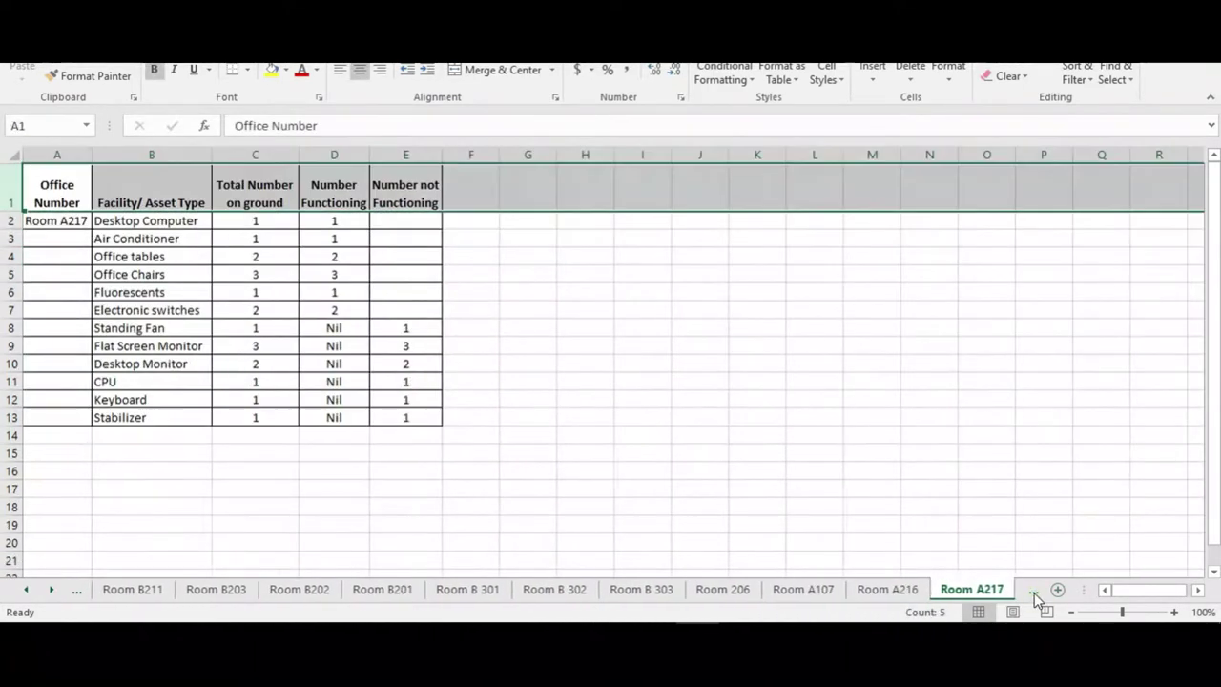
pyautogui.click(1034, 592)
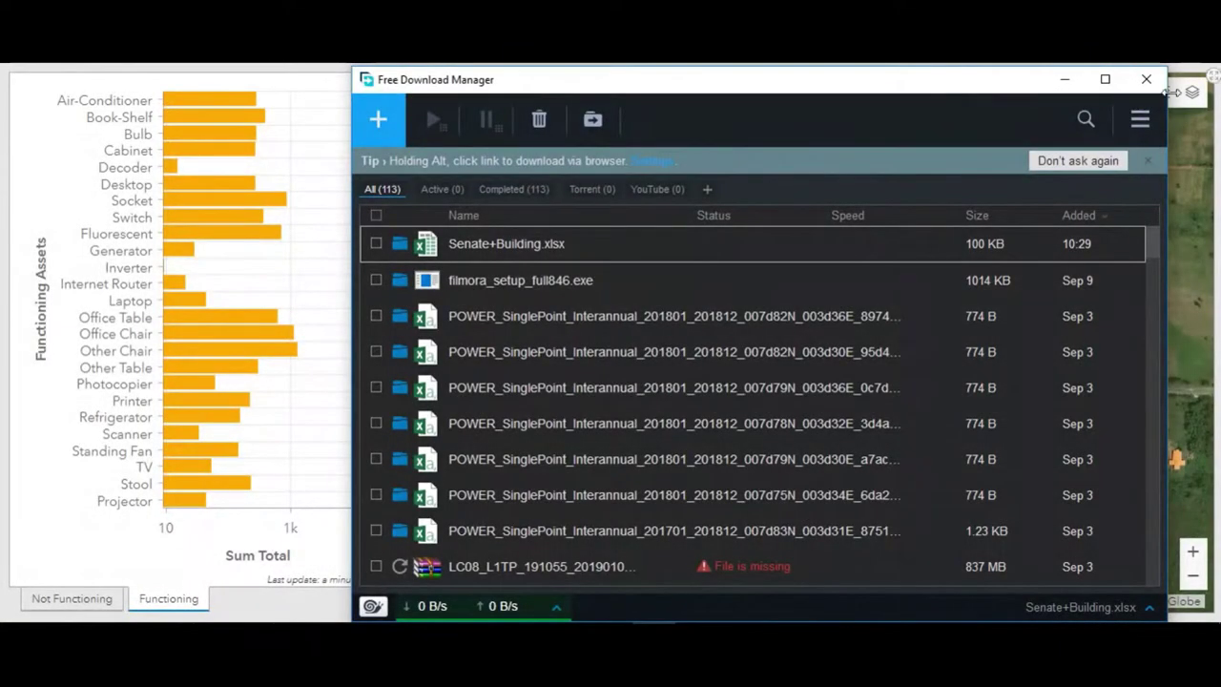
# Close Free Download Manager and return to the Facility Management Layers content list
pyautogui.click(1146, 79)
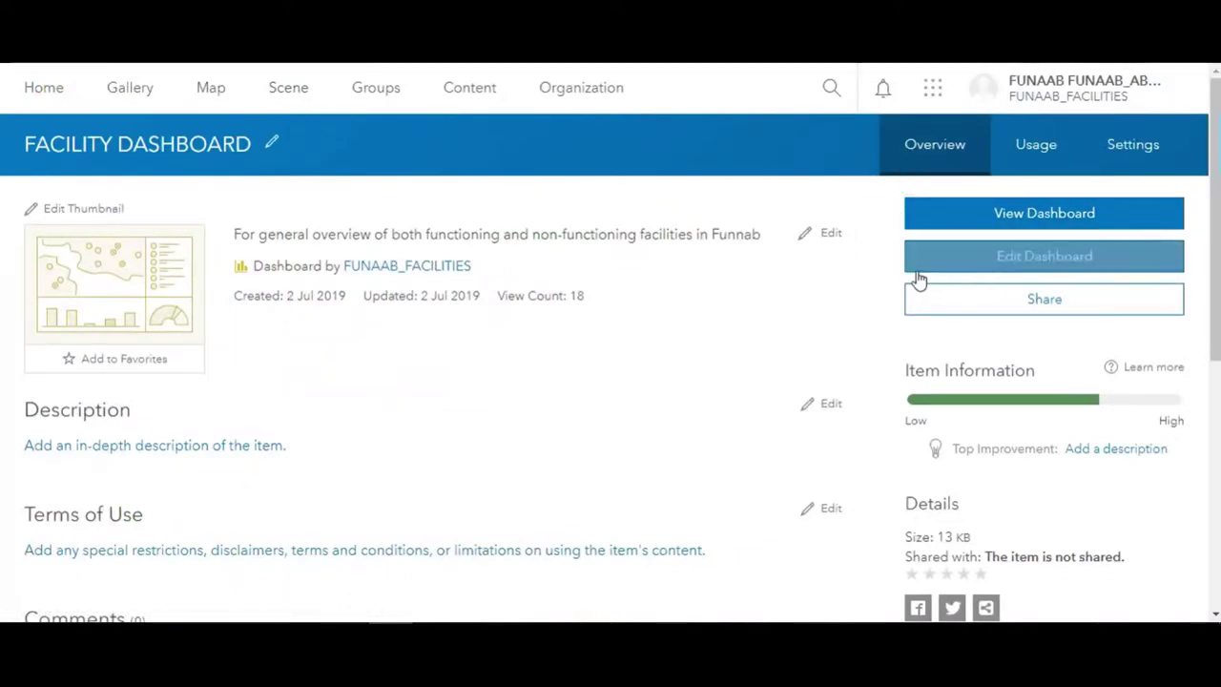
pyautogui.click(458, 89)
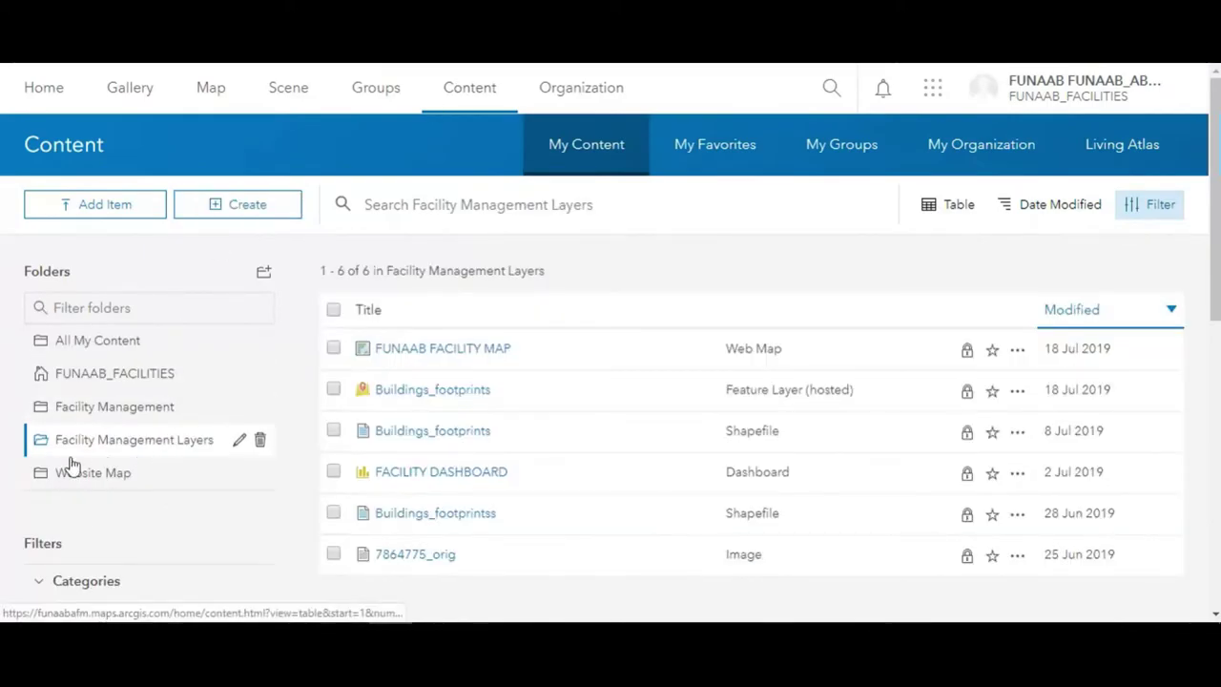
# Launch the Explore FUNAAB application from the Website Map folder
pyautogui.click(80, 475)
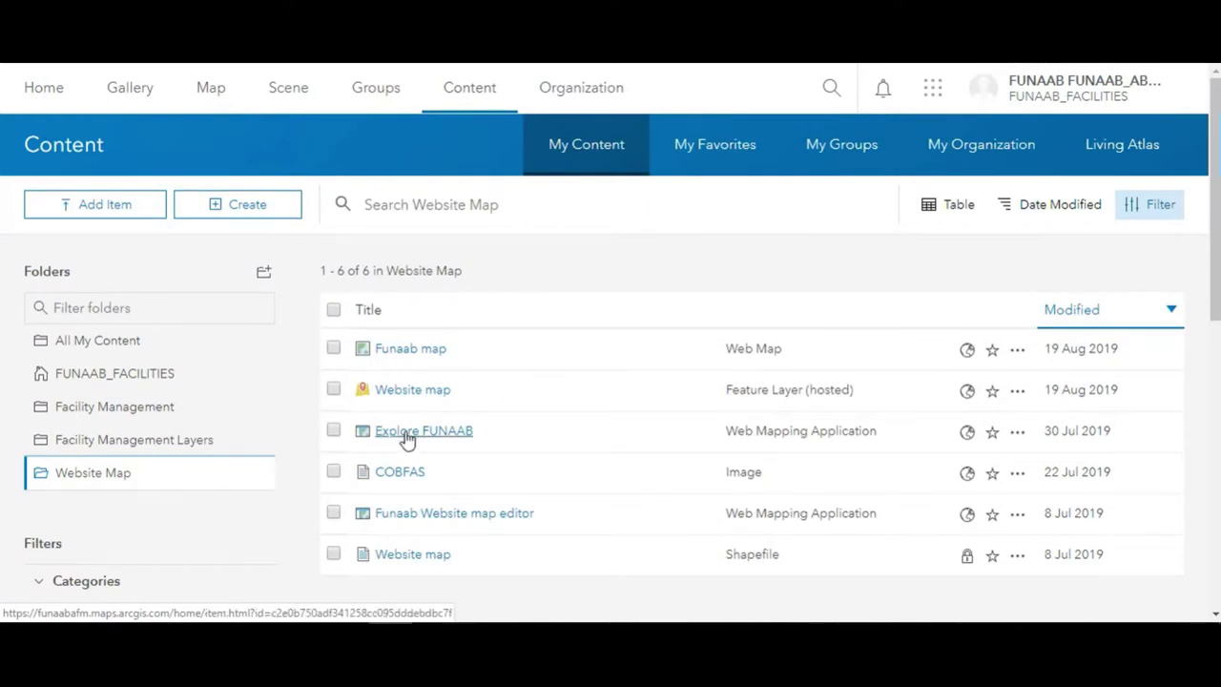
pyautogui.click(407, 438)
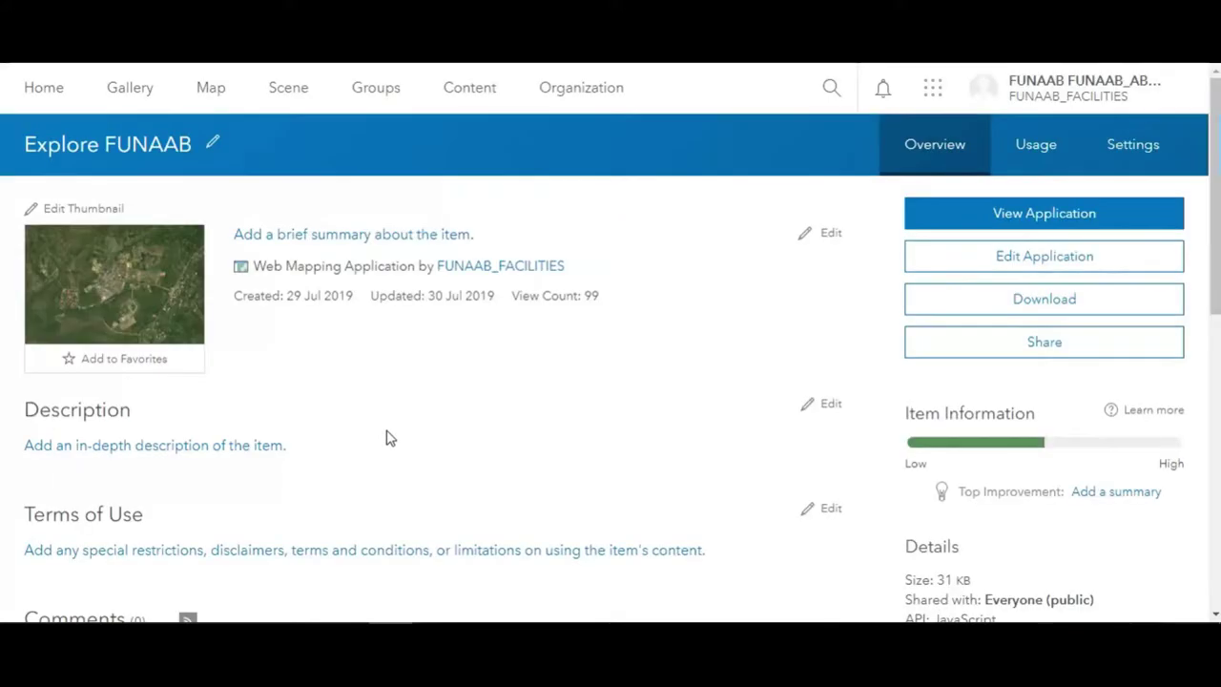
pyautogui.click(965, 221)
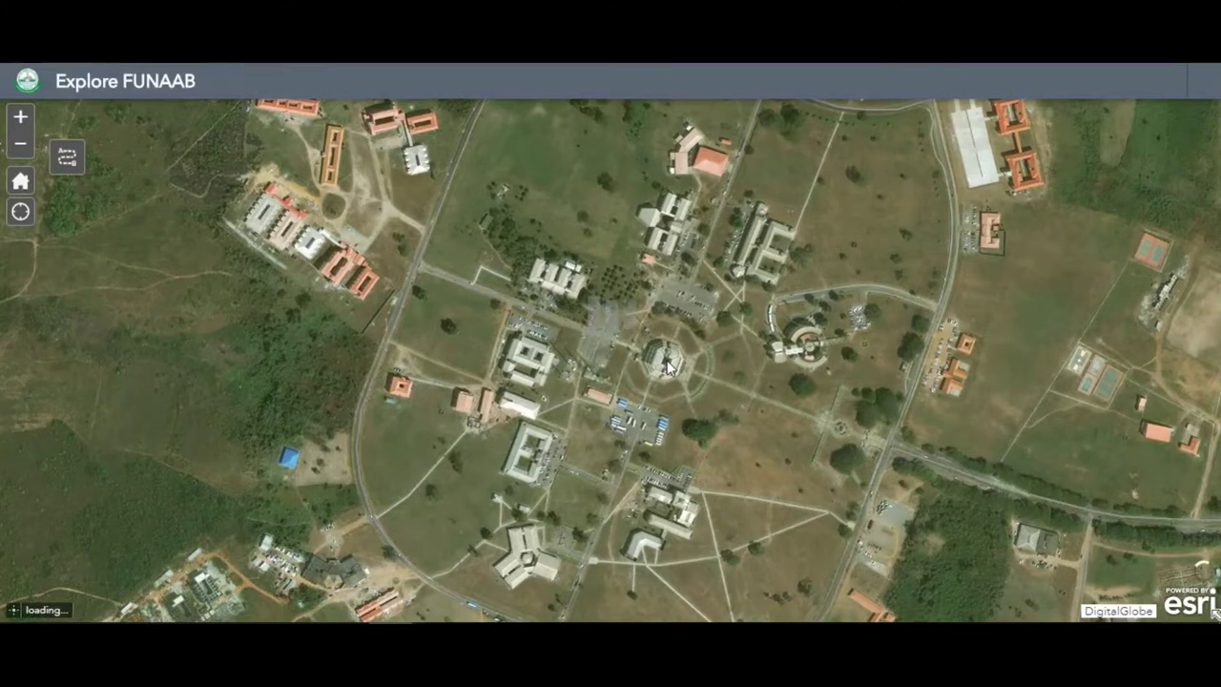
# Pan the map to show southern buildings, NASU Shopping Complex and Post Graduate School
pyautogui.moveTo(556, 361); pyautogui.dragTo(635, 313)
pyautogui.moveTo(460, 453); pyautogui.dragTo(495, 343)
pyautogui.moveTo(592, 440); pyautogui.dragTo(499, 338)
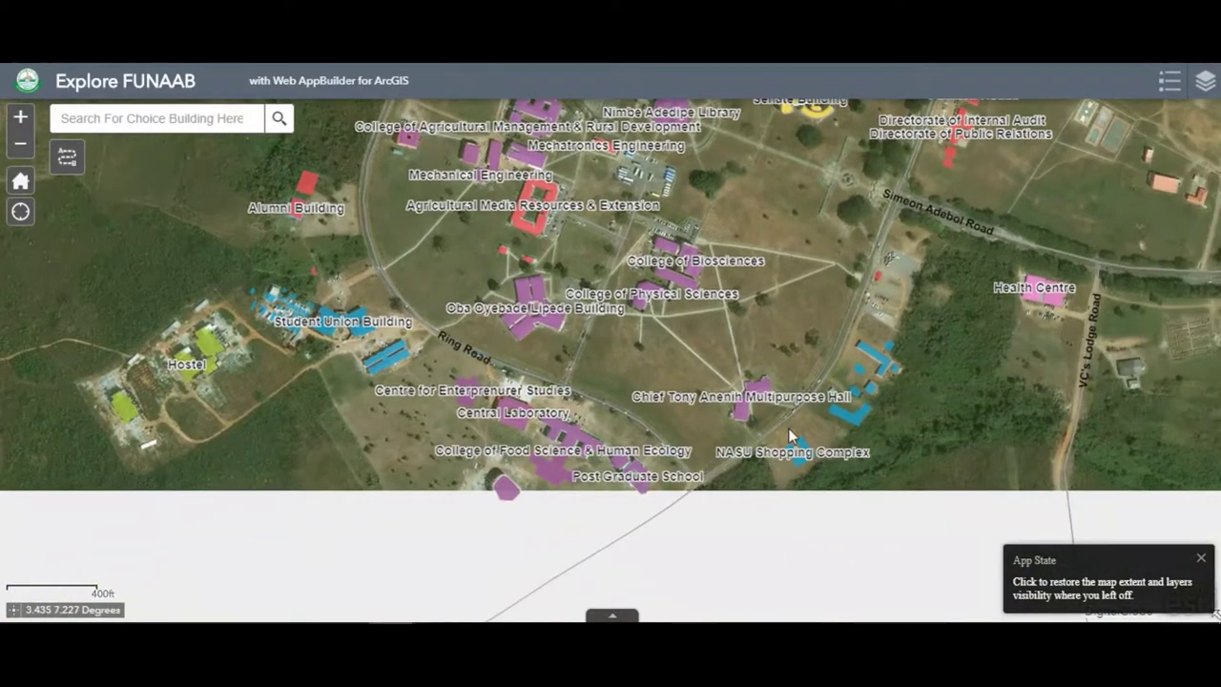
pyautogui.moveTo(745, 374); pyautogui.dragTo(791, 398)
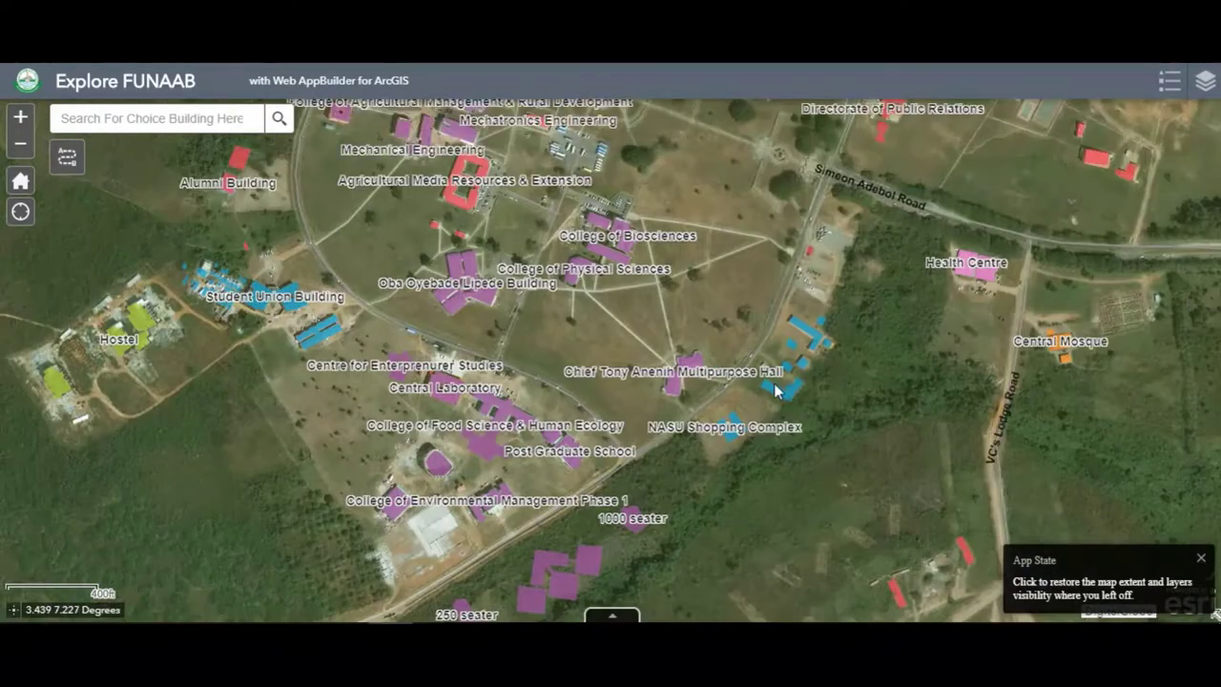
pyautogui.scroll(-2, 773, 386)
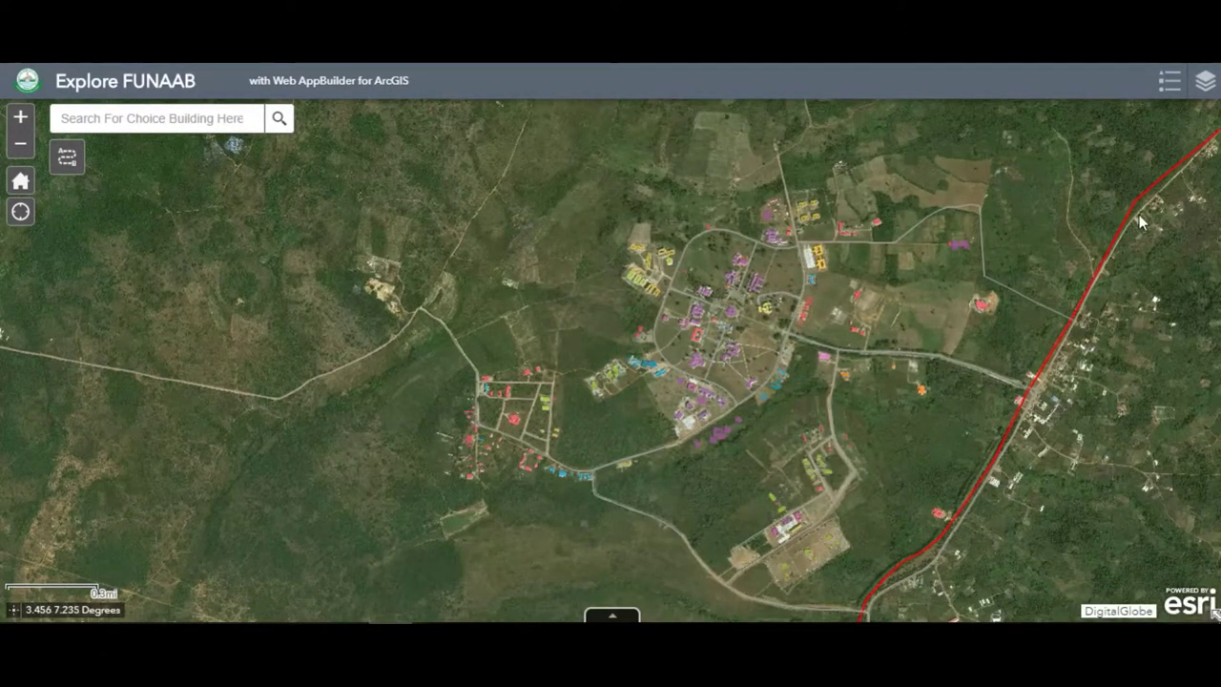
# Recentre on the red campus boundary and zoom until Nimbe Adedipe Library and Senate Building are labelled
pyautogui.scroll(-1, 996, 302)
pyautogui.scroll(-1, 936, 360)
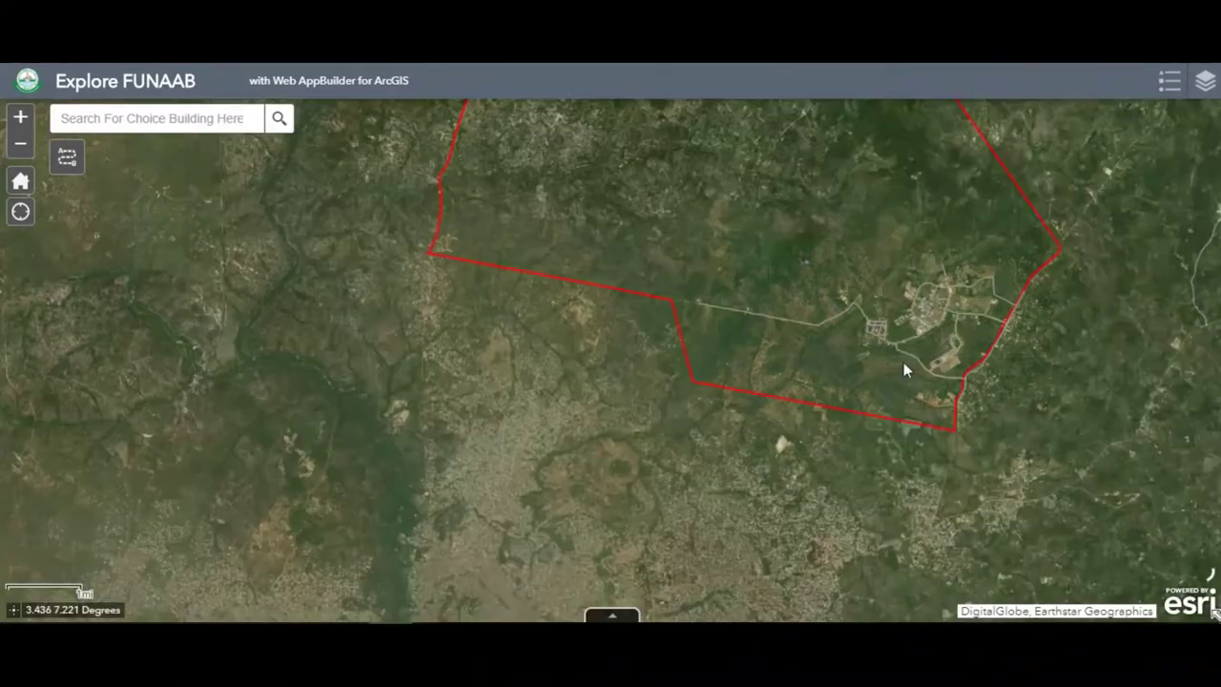
pyautogui.moveTo(820, 301); pyautogui.dragTo(673, 448)
pyautogui.scroll(-1, 673, 449)
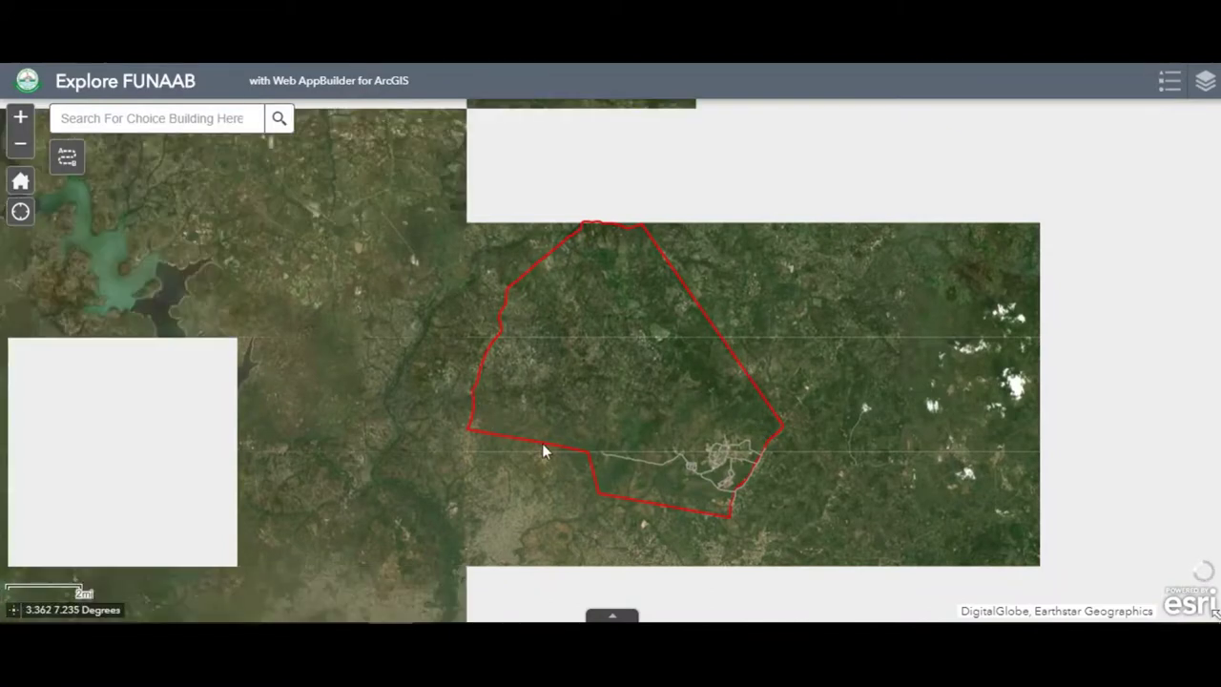
pyautogui.scroll(-3, 628, 417)
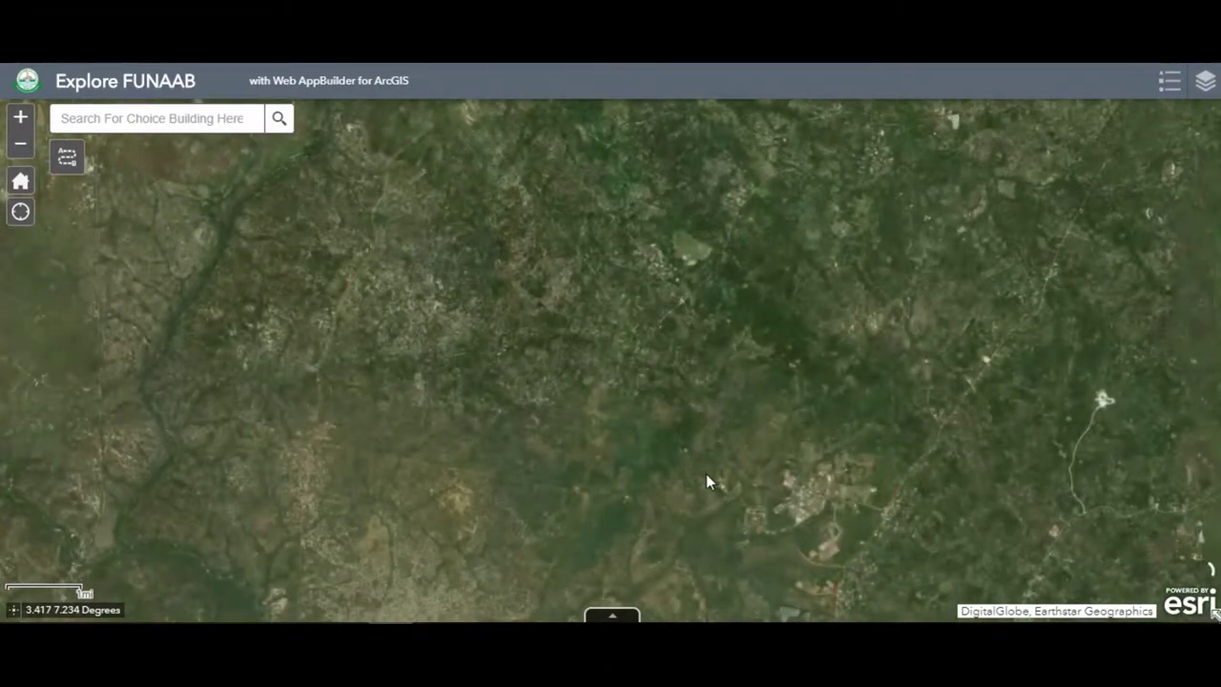
pyautogui.scroll(3, 865, 501)
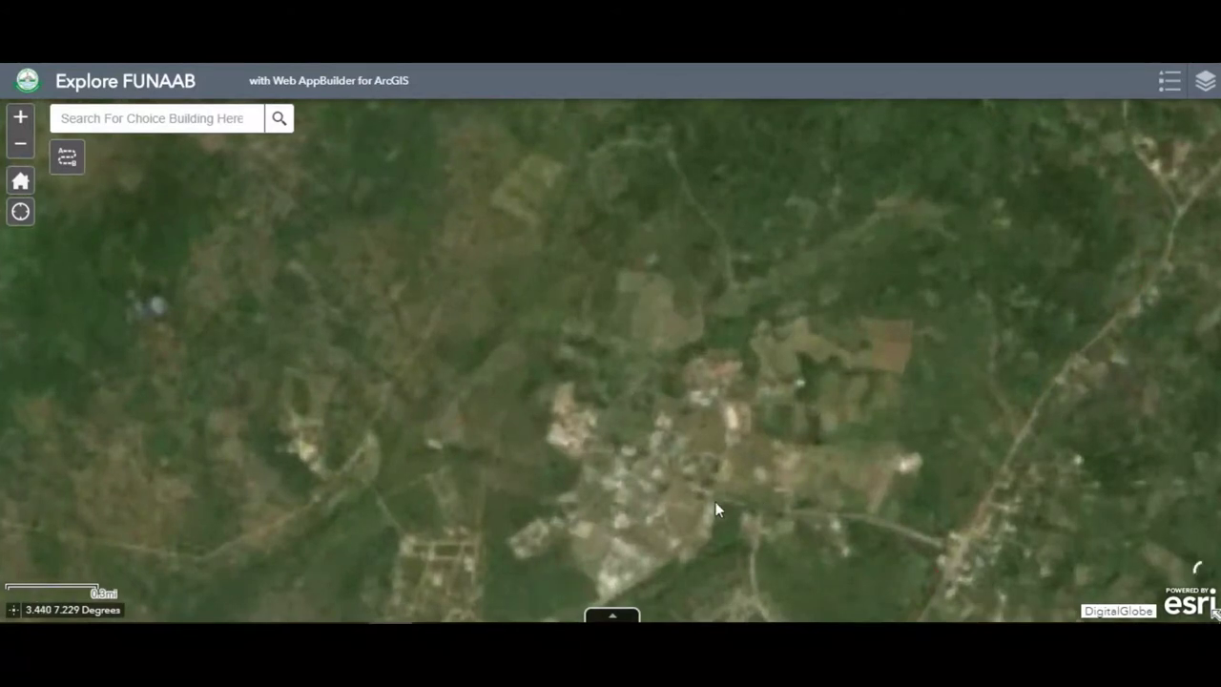
pyautogui.moveTo(697, 506); pyautogui.dragTo(651, 361)
pyautogui.scroll(2, 652, 361)
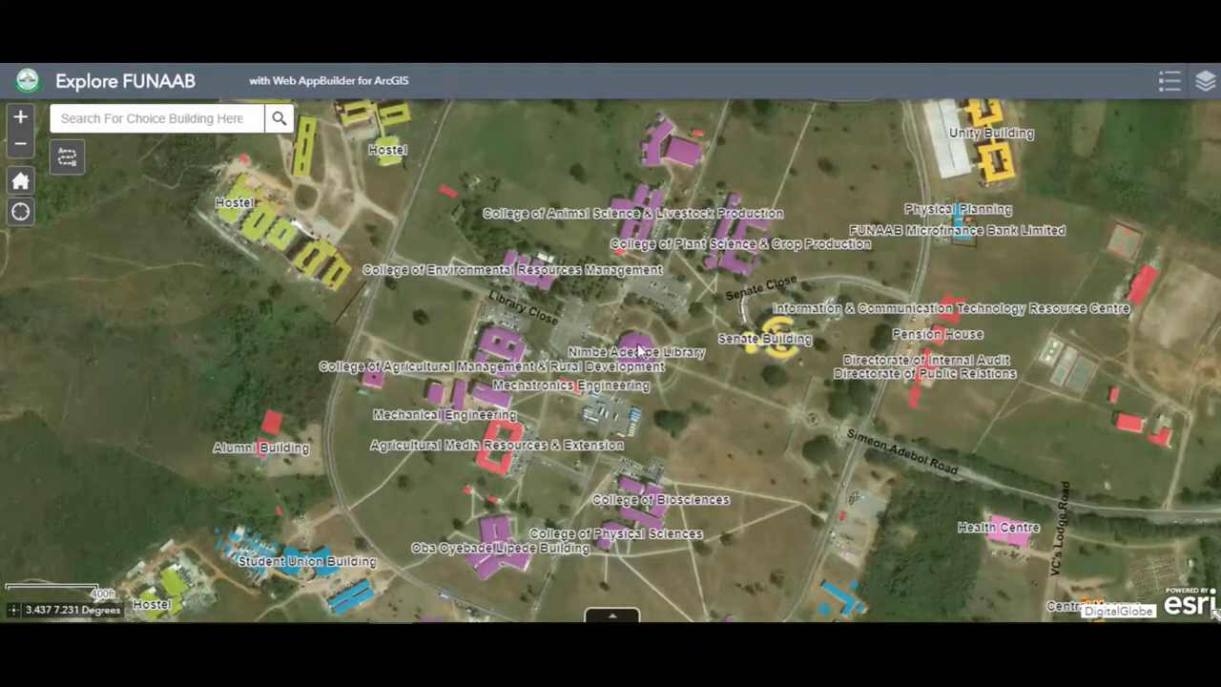
pyautogui.click(647, 352)
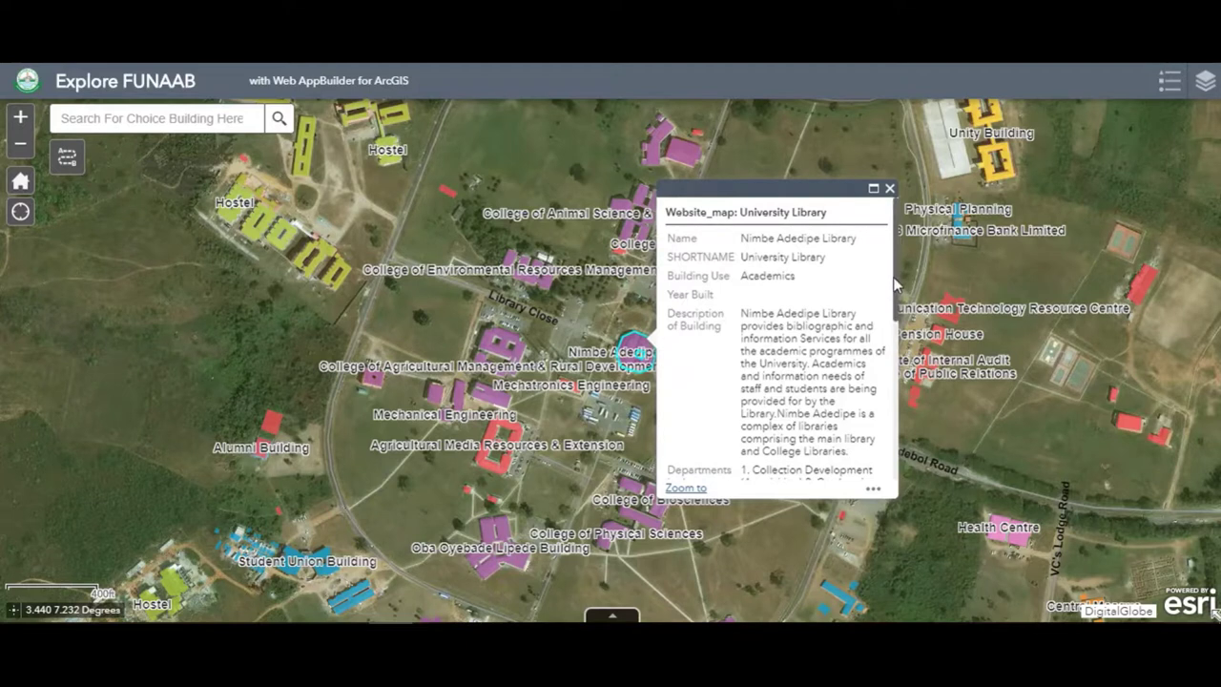
pyautogui.moveTo(895, 283); pyautogui.dragTo(896, 424)
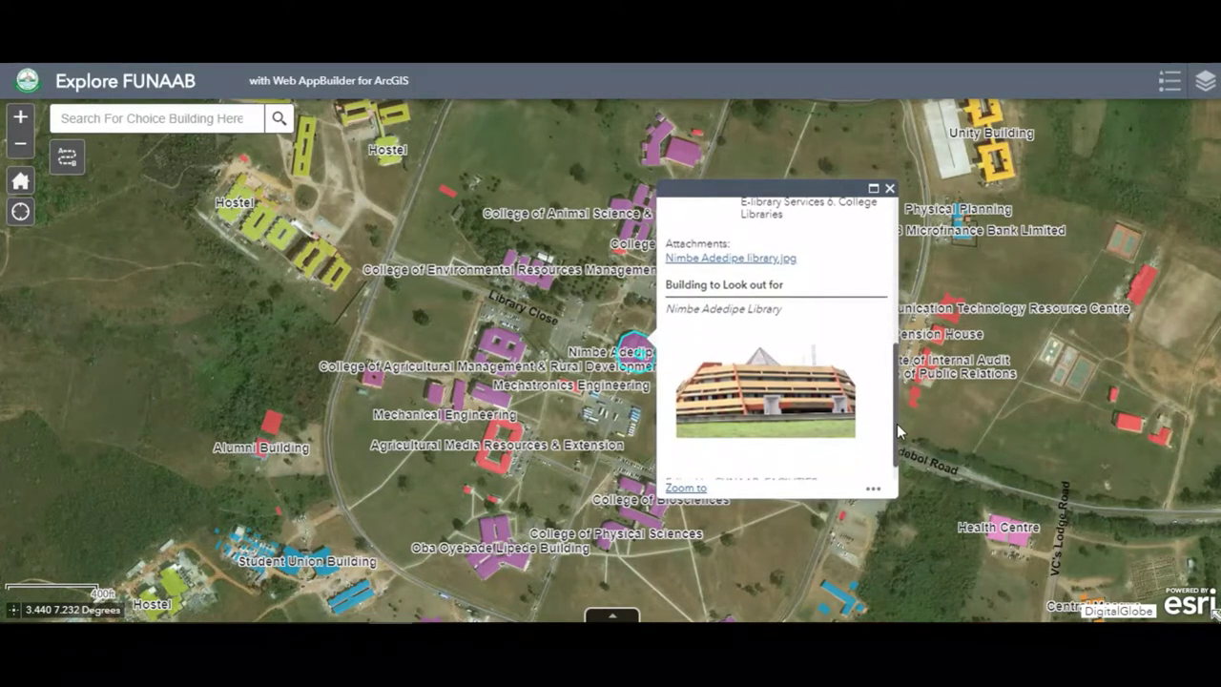
pyautogui.click(889, 190)
pyautogui.click(162, 118)
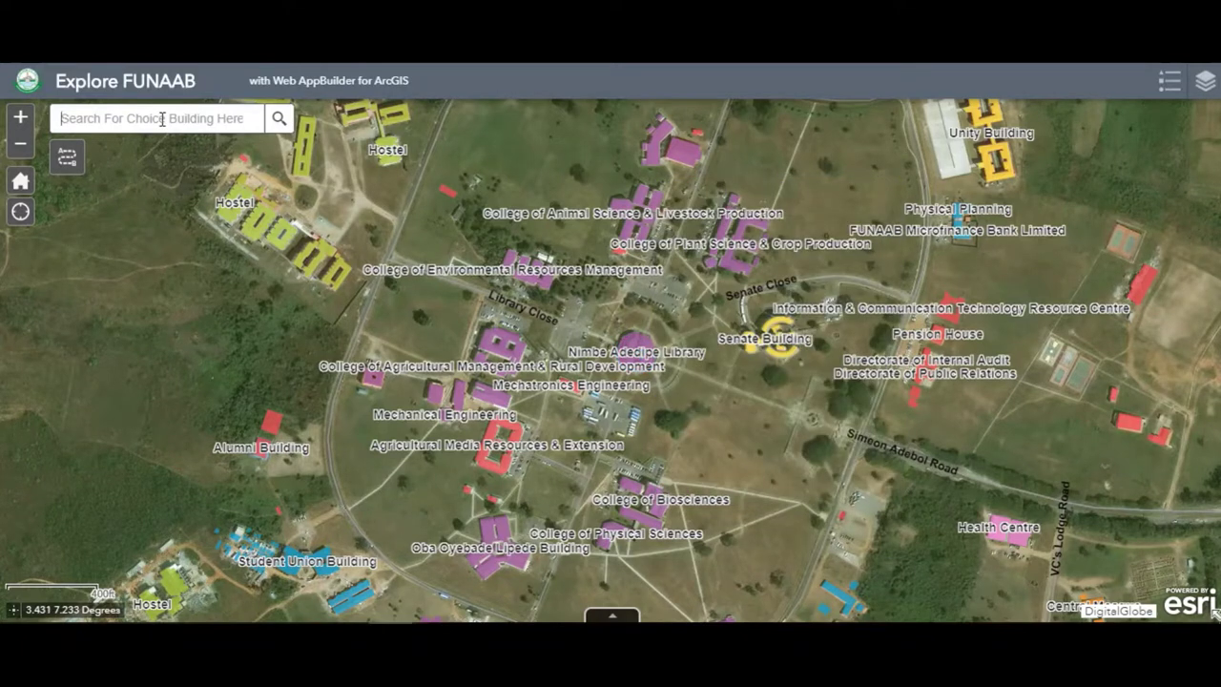
pyautogui.write('N')
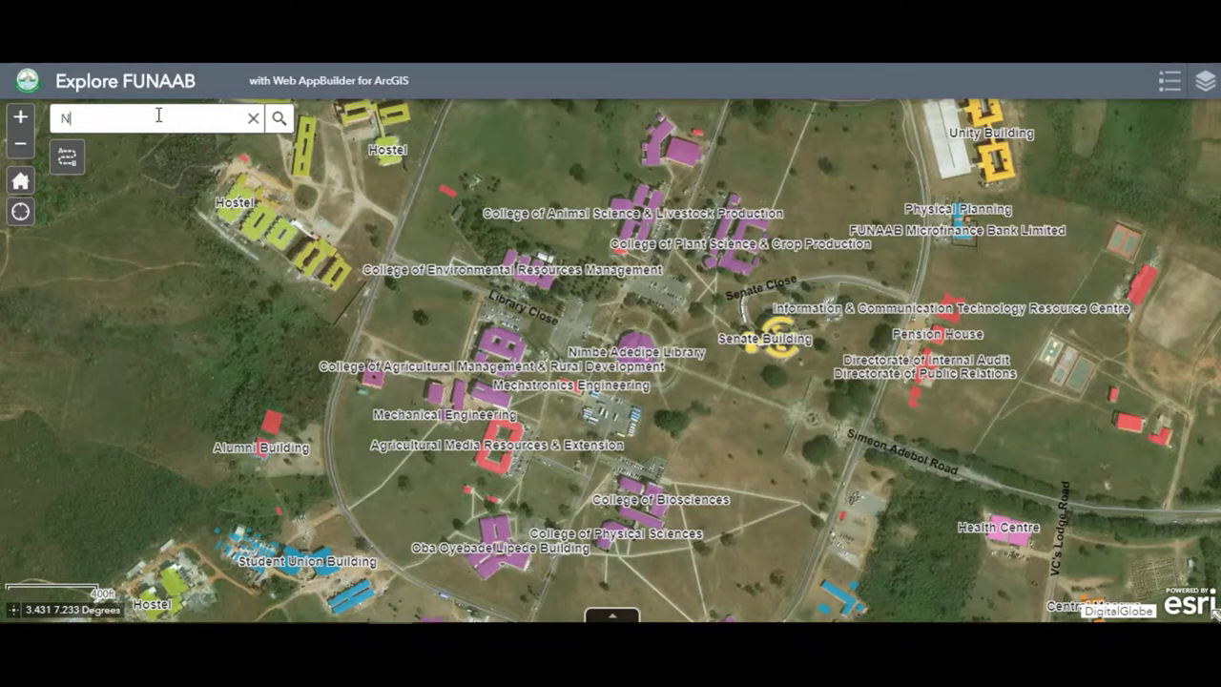
pyautogui.write('imb')
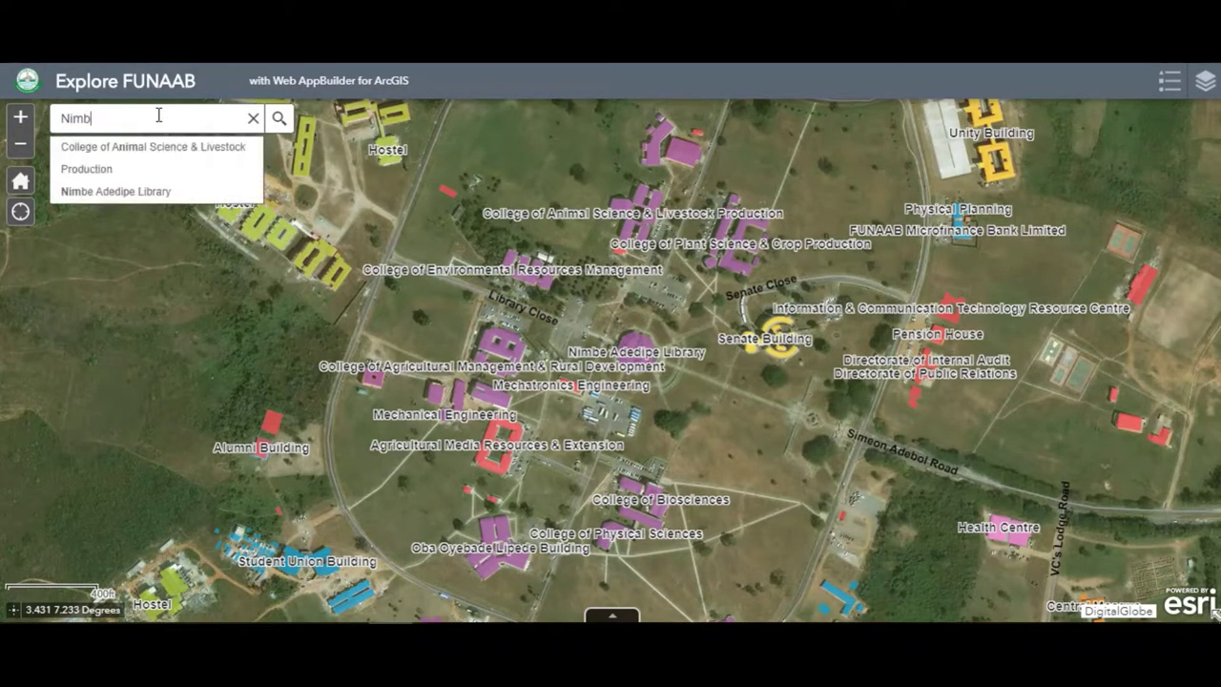
pyautogui.write('e')
pyautogui.click(158, 156)
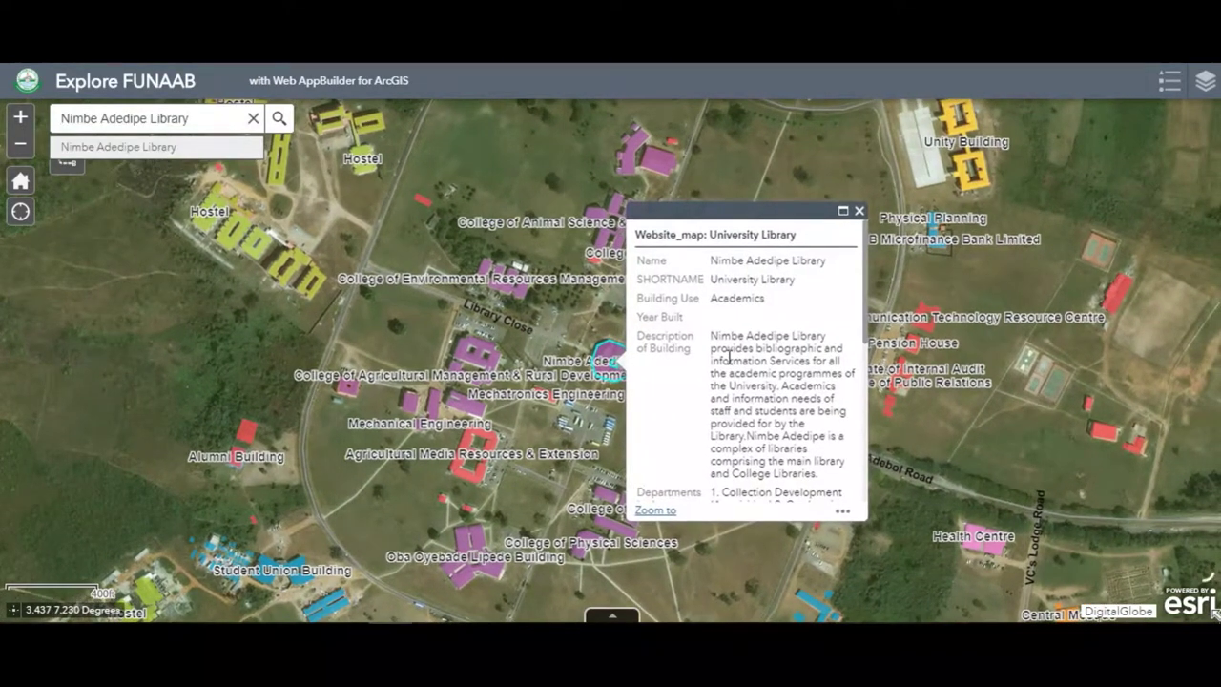
pyautogui.scroll(-5, 863, 297)
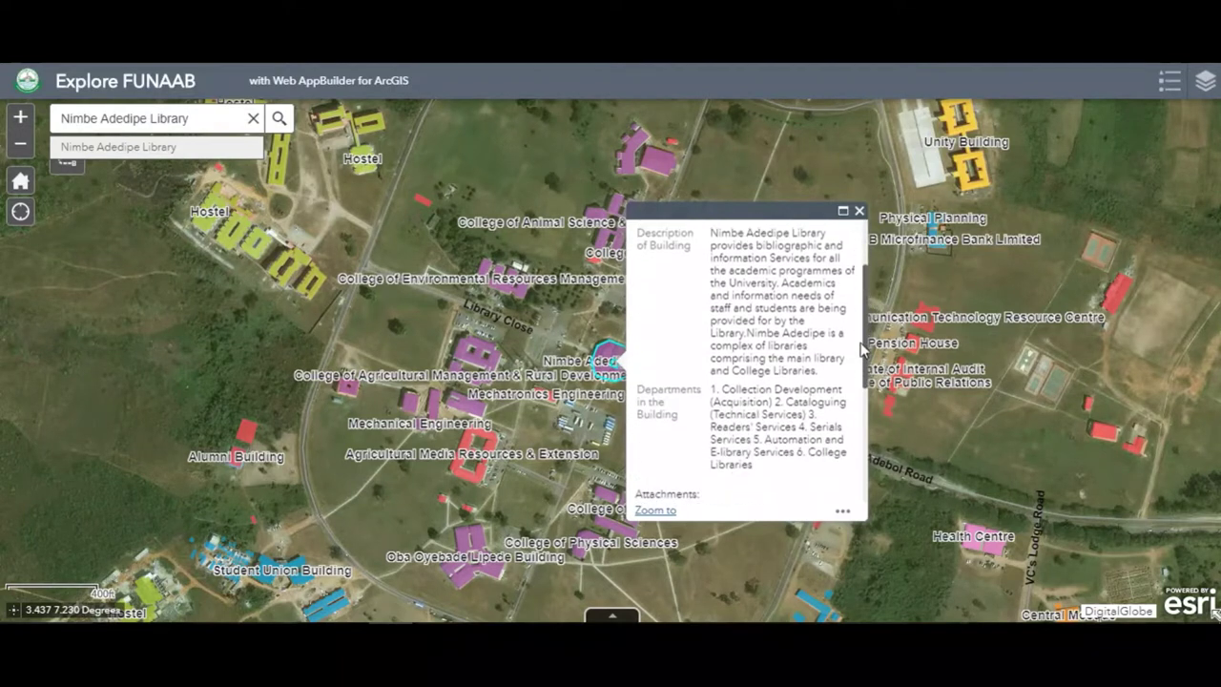
pyautogui.click(860, 211)
pyautogui.tripleClick(205, 118)
pyautogui.click(252, 117)
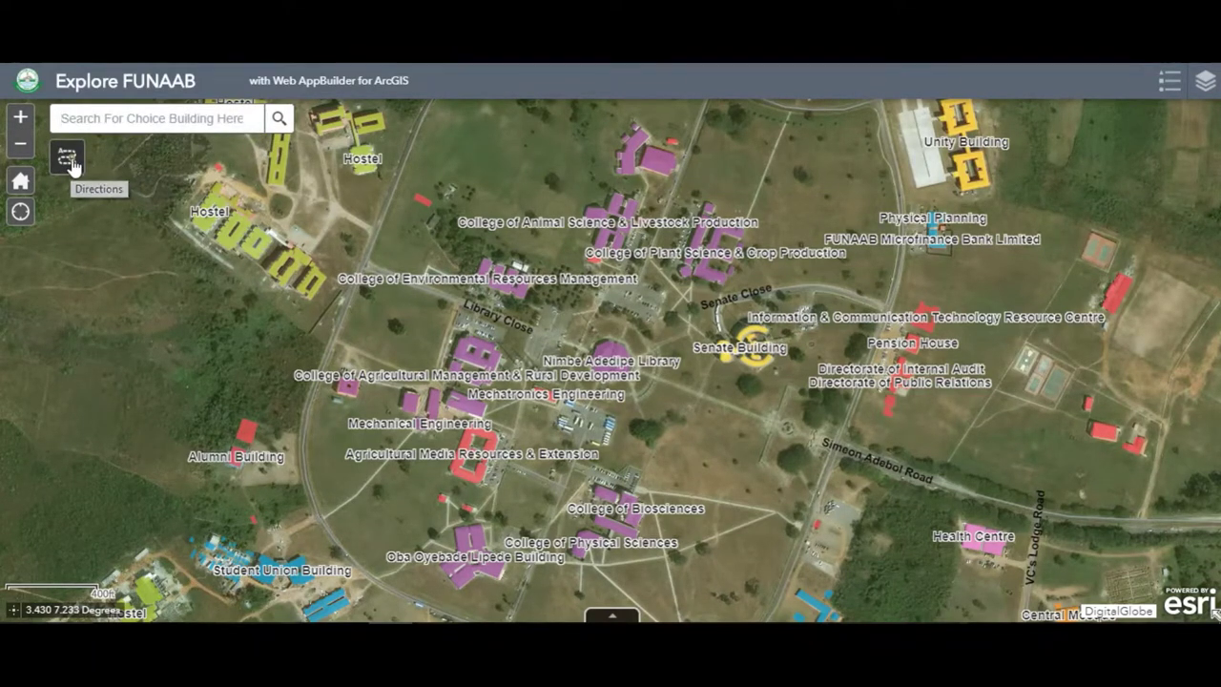
# Bring up the Directions widget with two empty stops and Driving Time
pyautogui.click(71, 164)
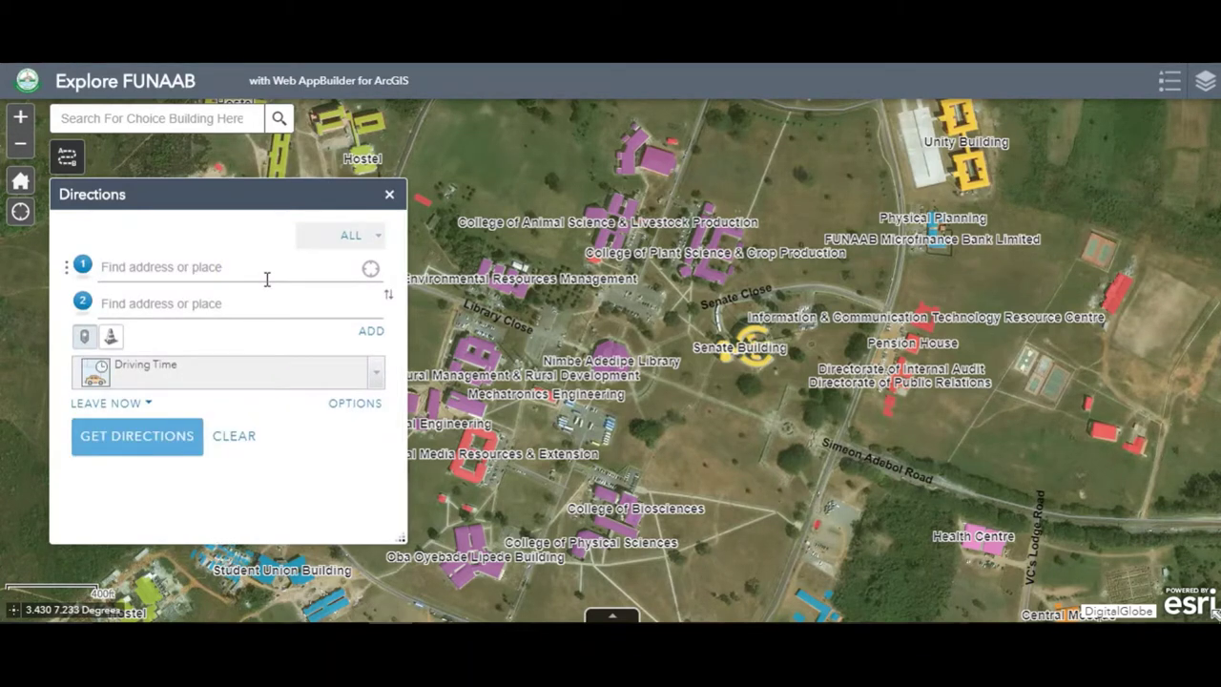
pyautogui.scroll(-1, 670, 351)
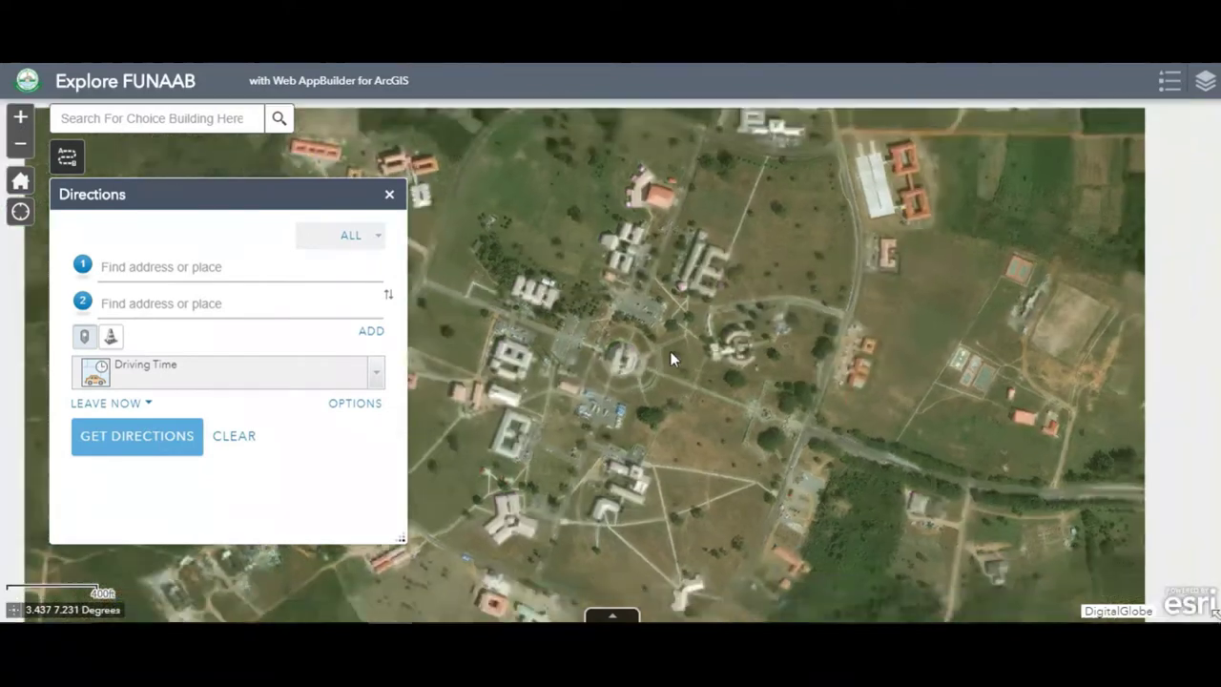
pyautogui.scroll(-2, 811, 382)
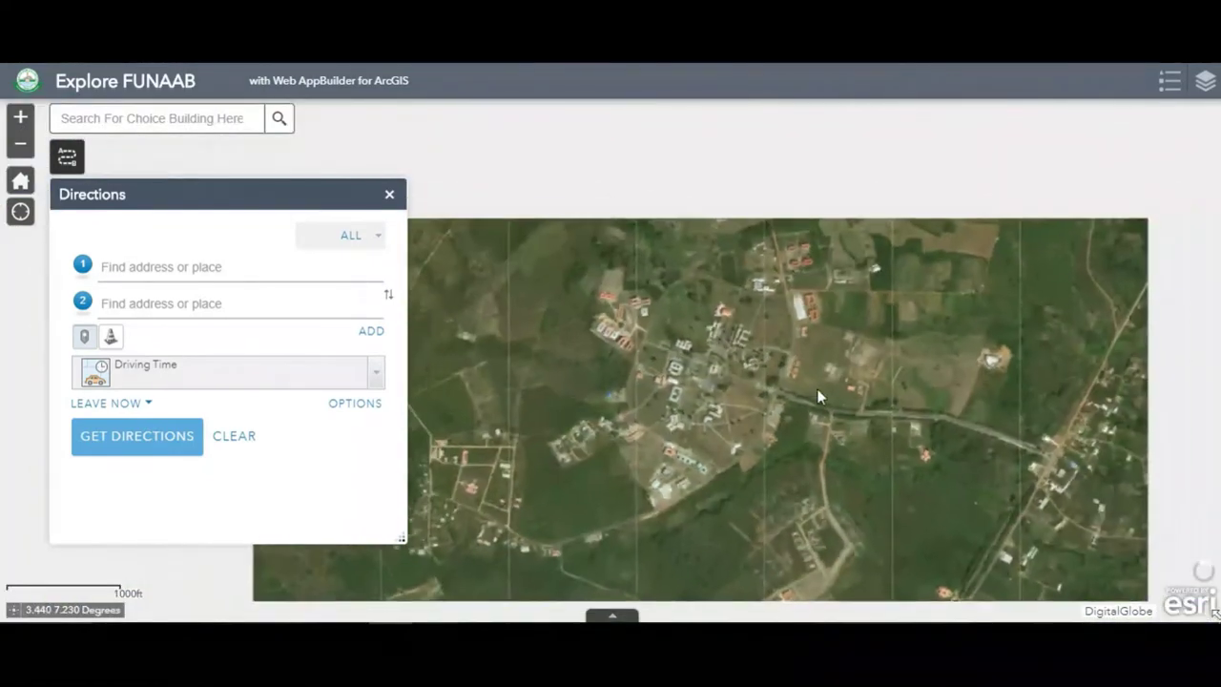
pyautogui.scroll(2, 982, 451)
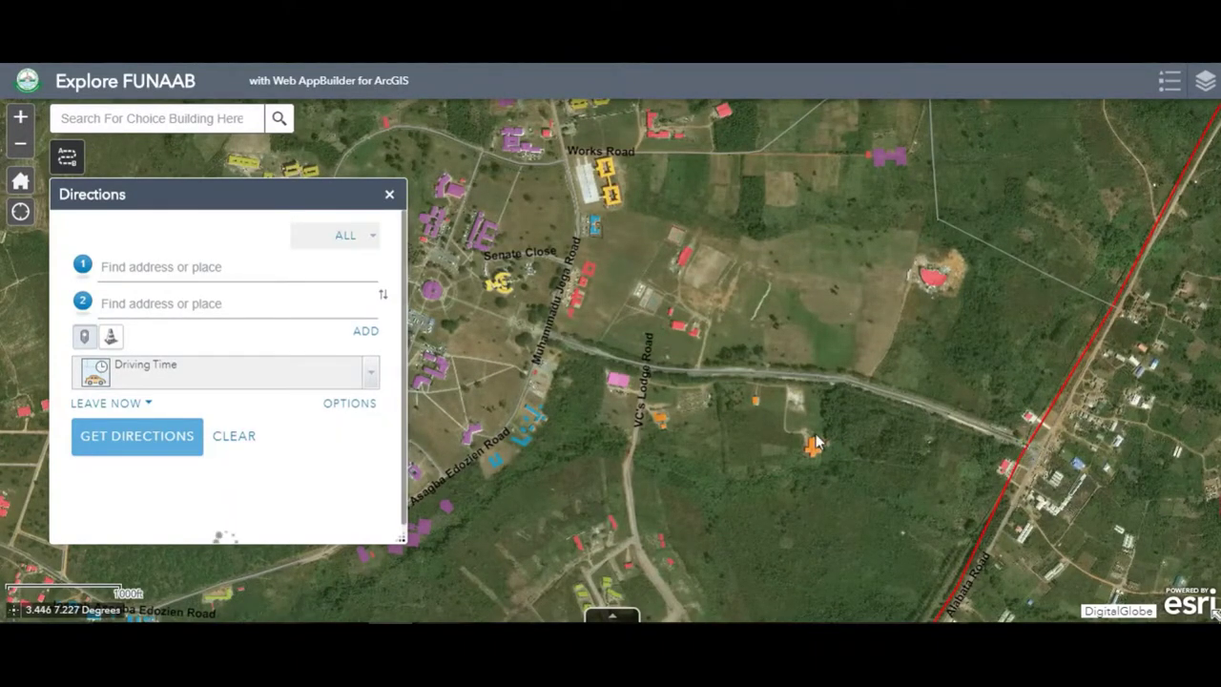
# Set Simeon Adebol Road as the route's first stop
pyautogui.click(120, 269)
pyautogui.write('Simeon Adebol Road')
pyautogui.click(114, 303)
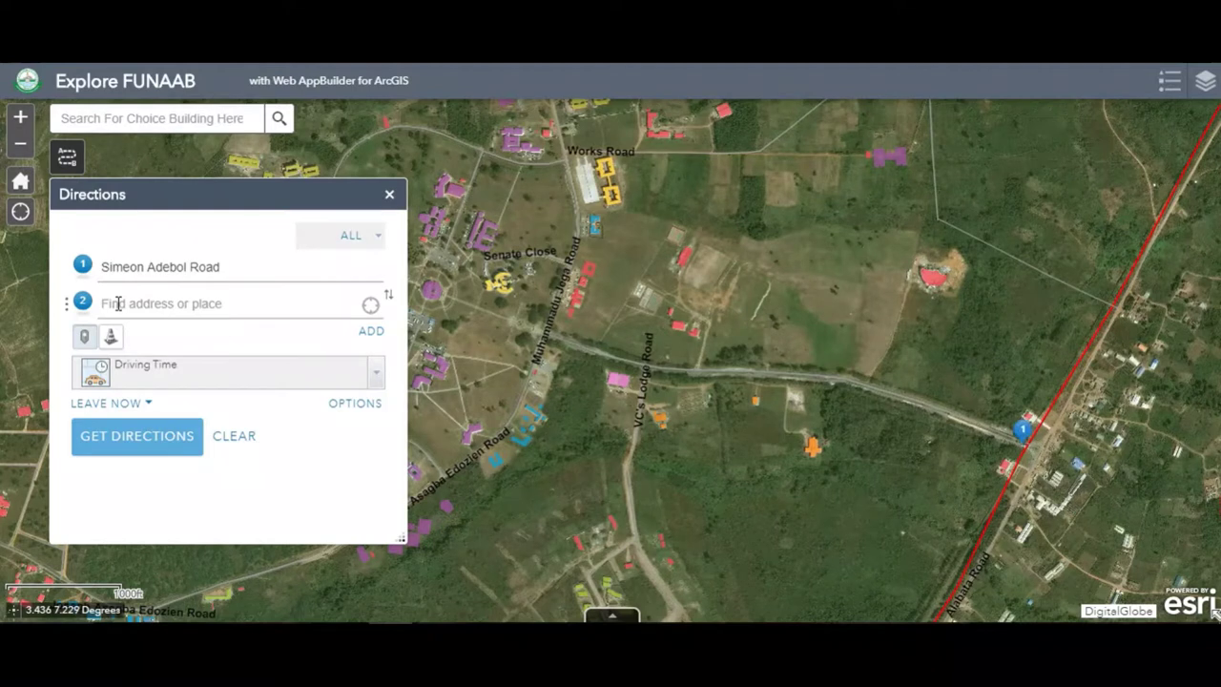
pyautogui.write('I')
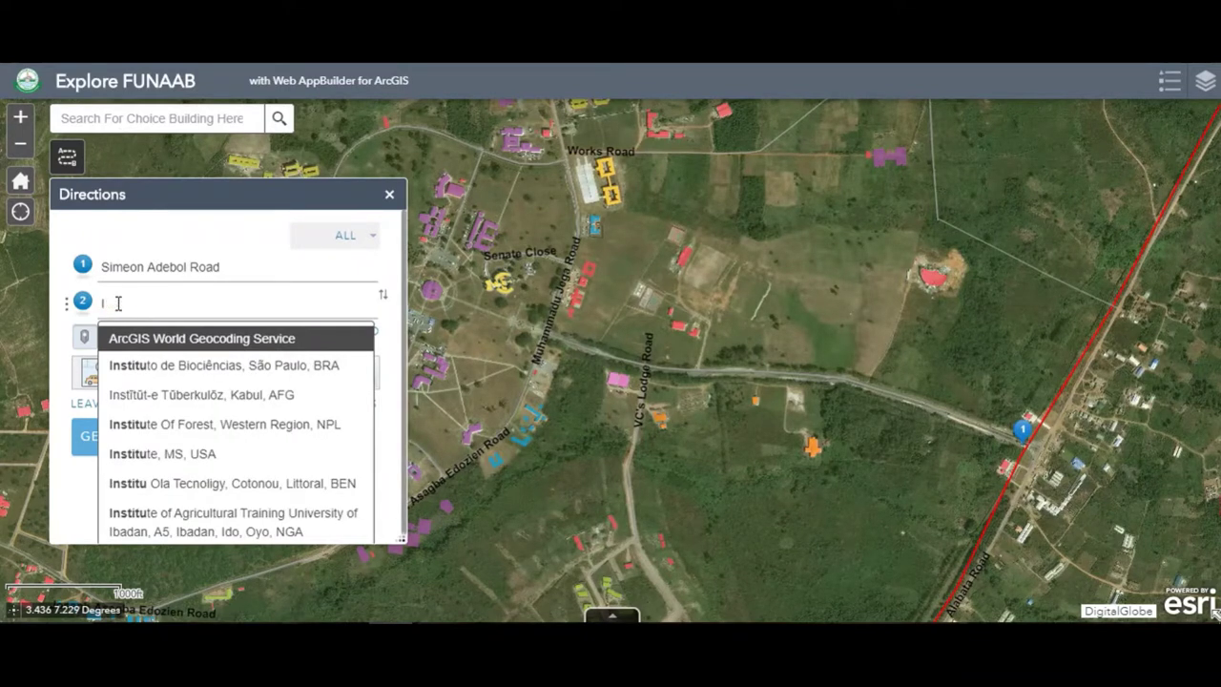
pyautogui.press('BackSpace')
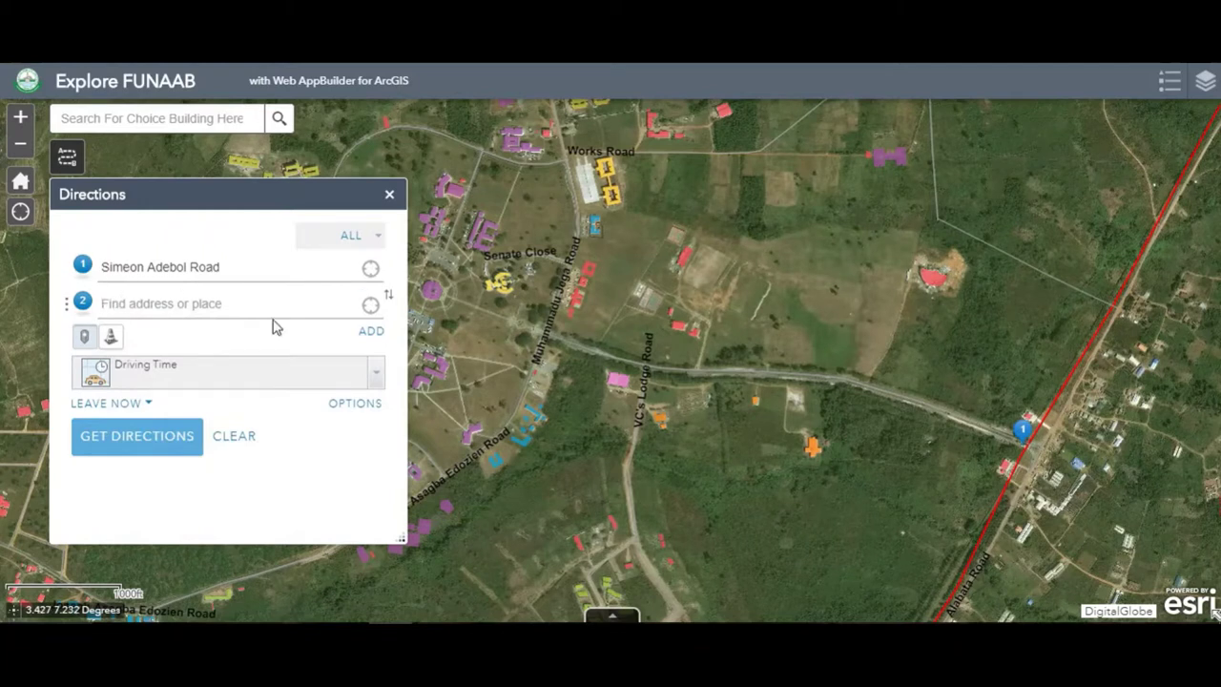
# Enter 'IFS' as the route destination while viewing the fields west of campus
pyautogui.moveTo(496, 376); pyautogui.dragTo(650, 415)
pyautogui.scroll(-1, 650, 412)
pyautogui.moveTo(515, 404); pyautogui.dragTo(915, 407)
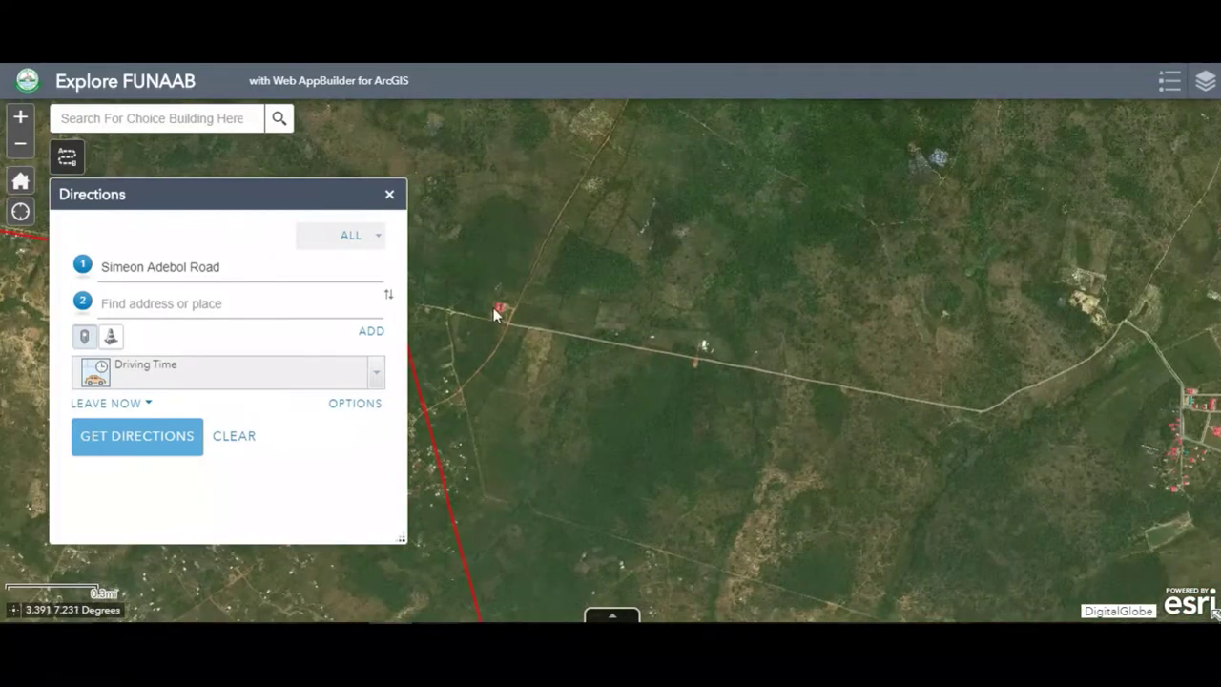
pyautogui.click(228, 298)
pyautogui.write('l')
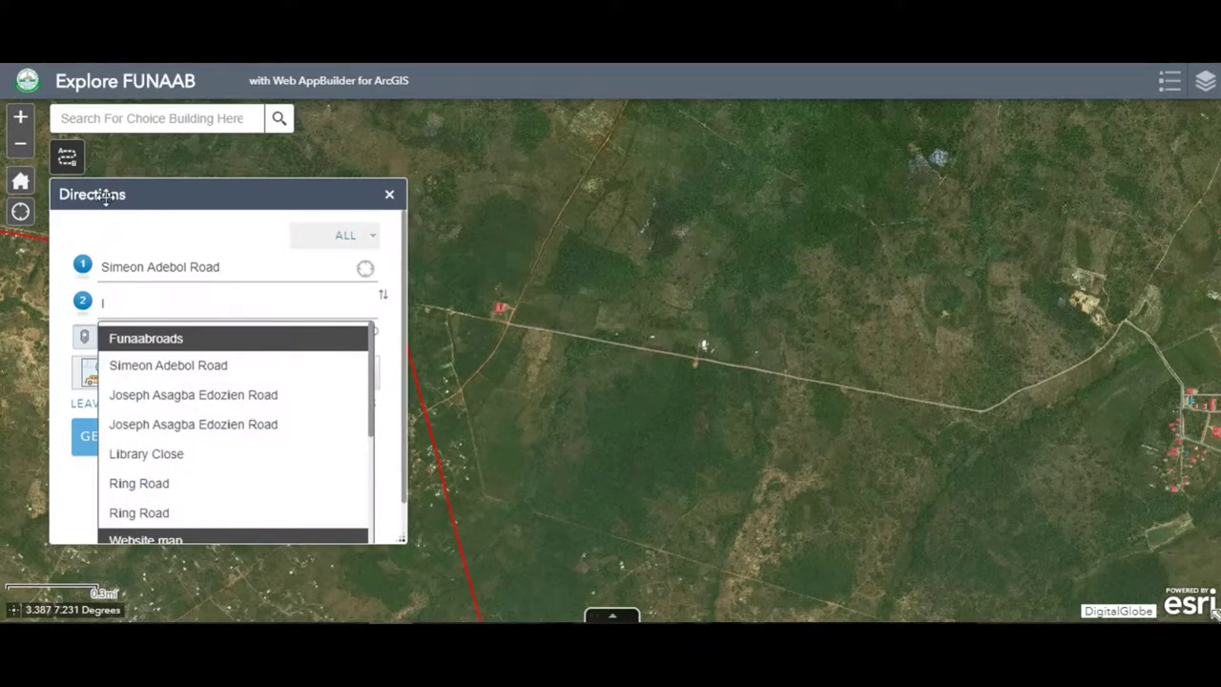
pyautogui.scroll(-1, 328, 480)
pyautogui.scroll(-2, 328, 480)
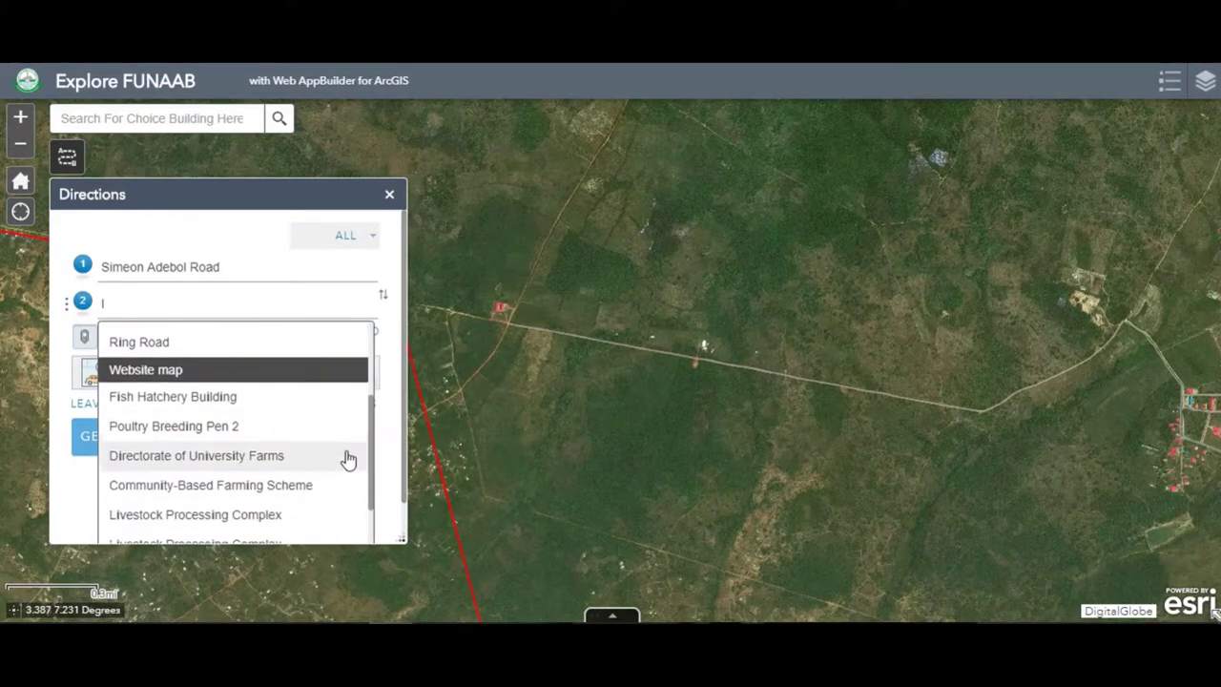
pyautogui.scroll(1, 285, 443)
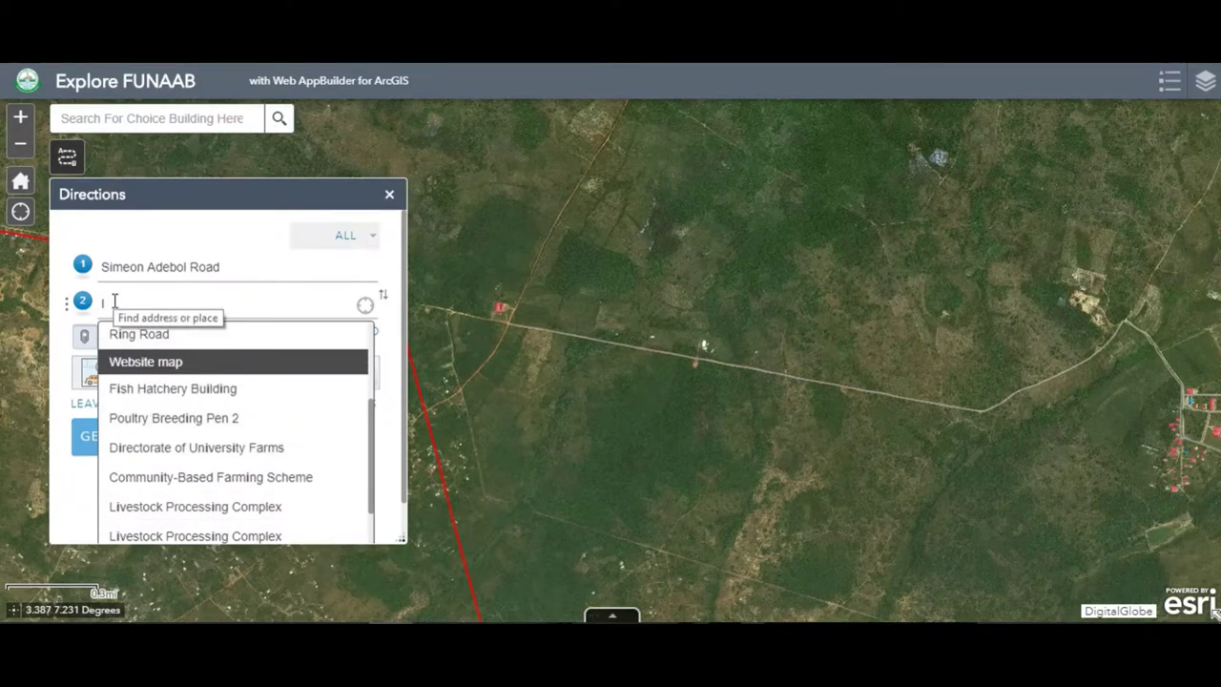
pyautogui.write('F')
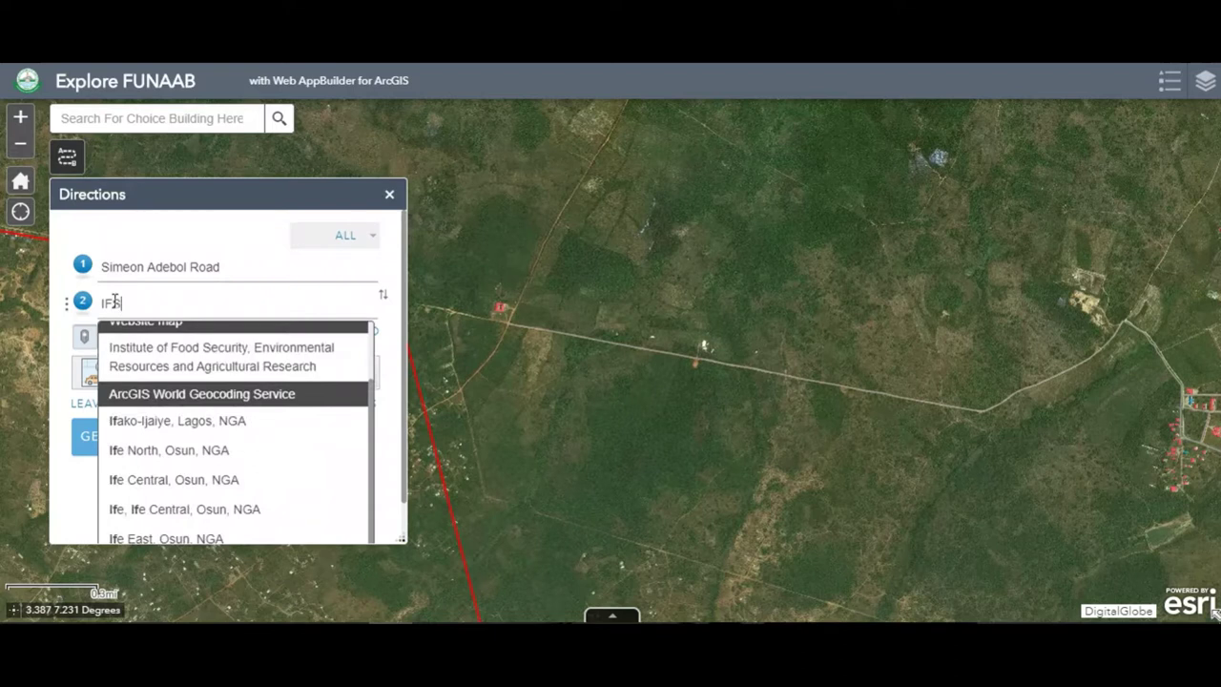
pyautogui.write('S')
# Choose Institute of Food Security as stop 2 and review the 16-minute, 7,568.55 m route
pyautogui.click(212, 361)
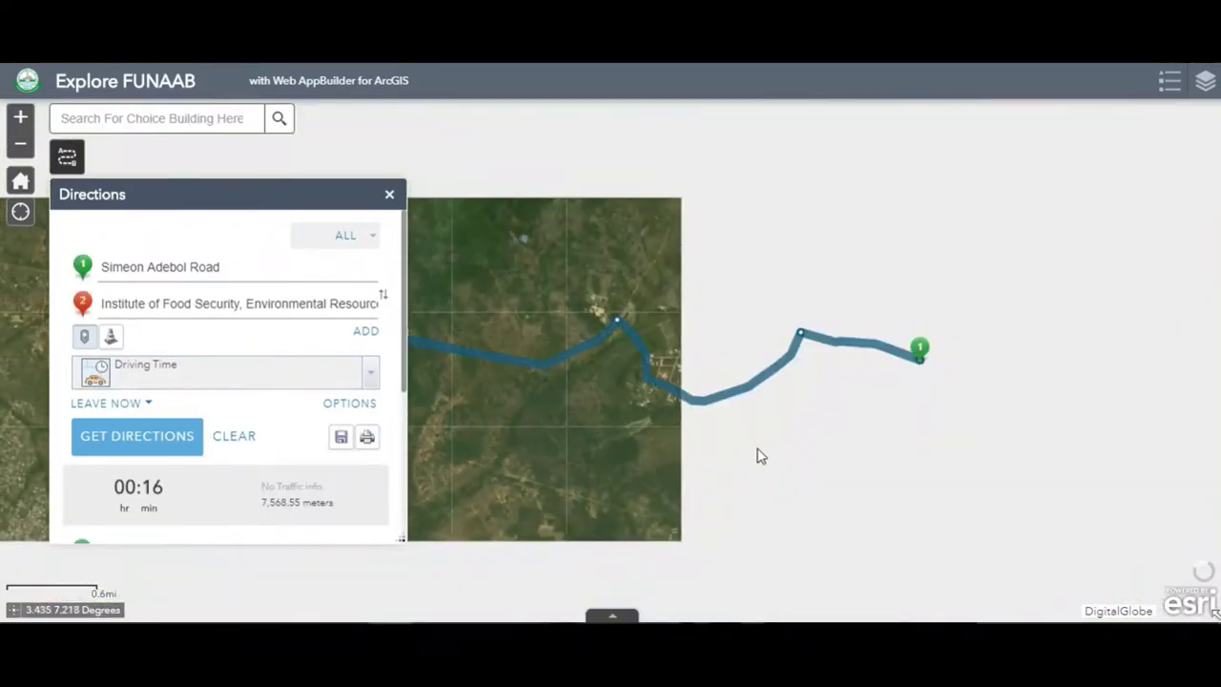
pyautogui.scroll(3, 908, 372)
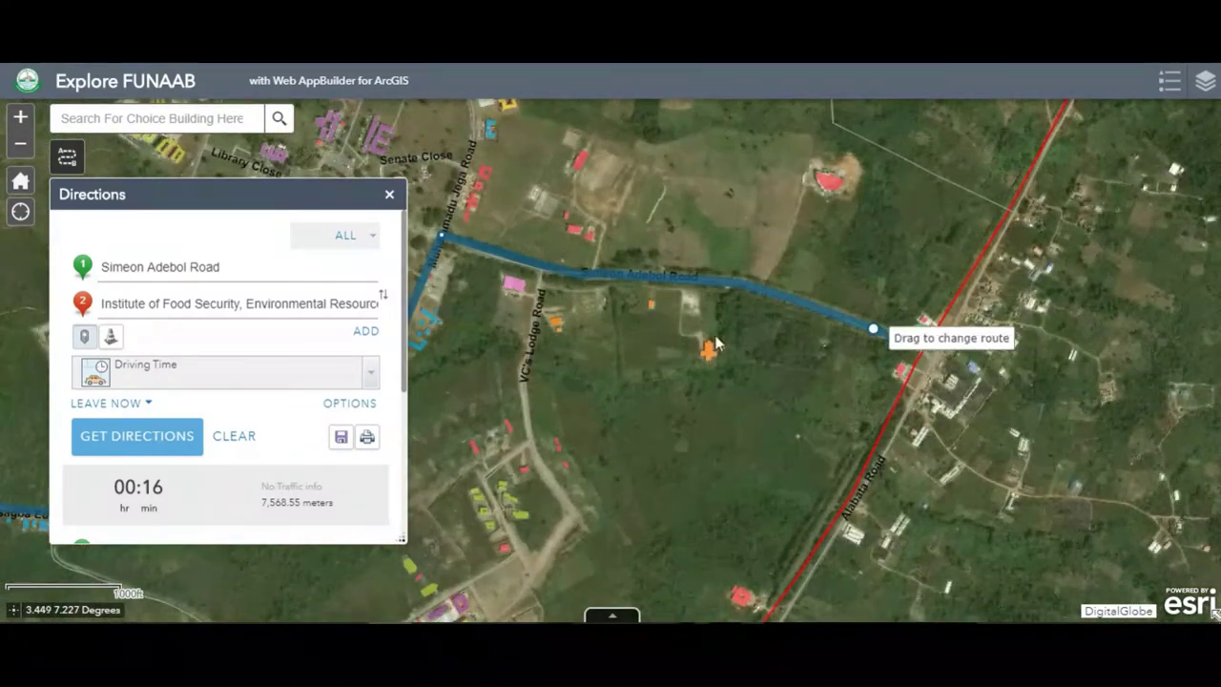
pyautogui.press('Left')
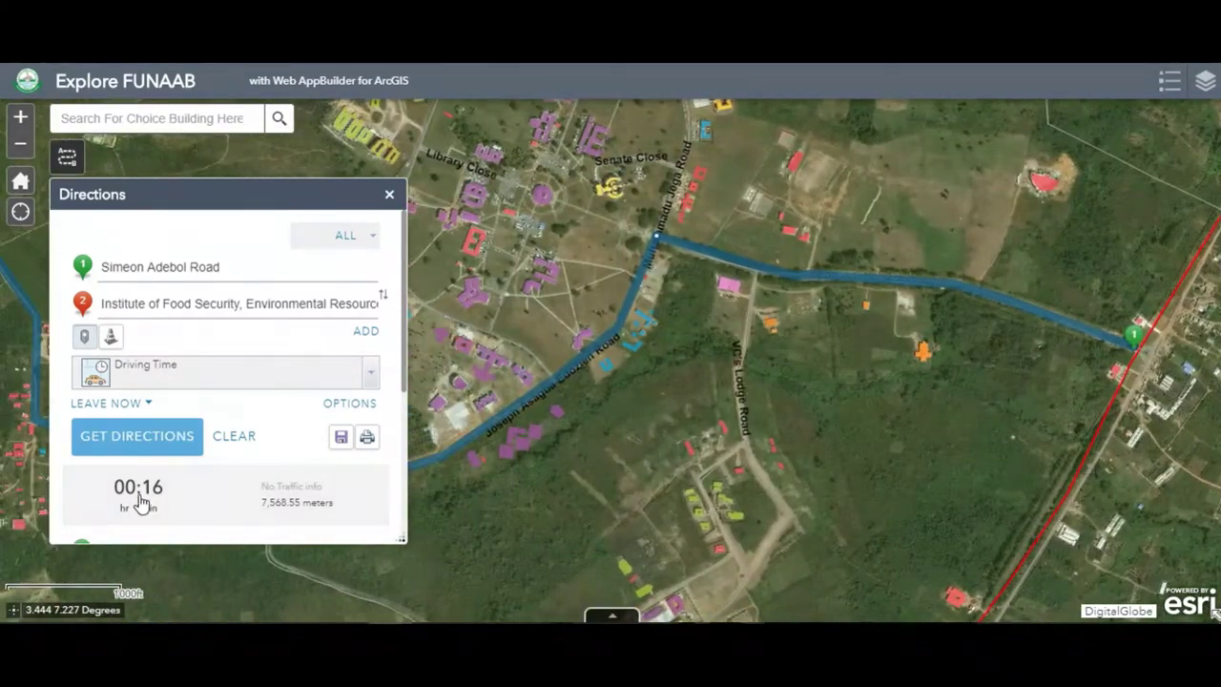